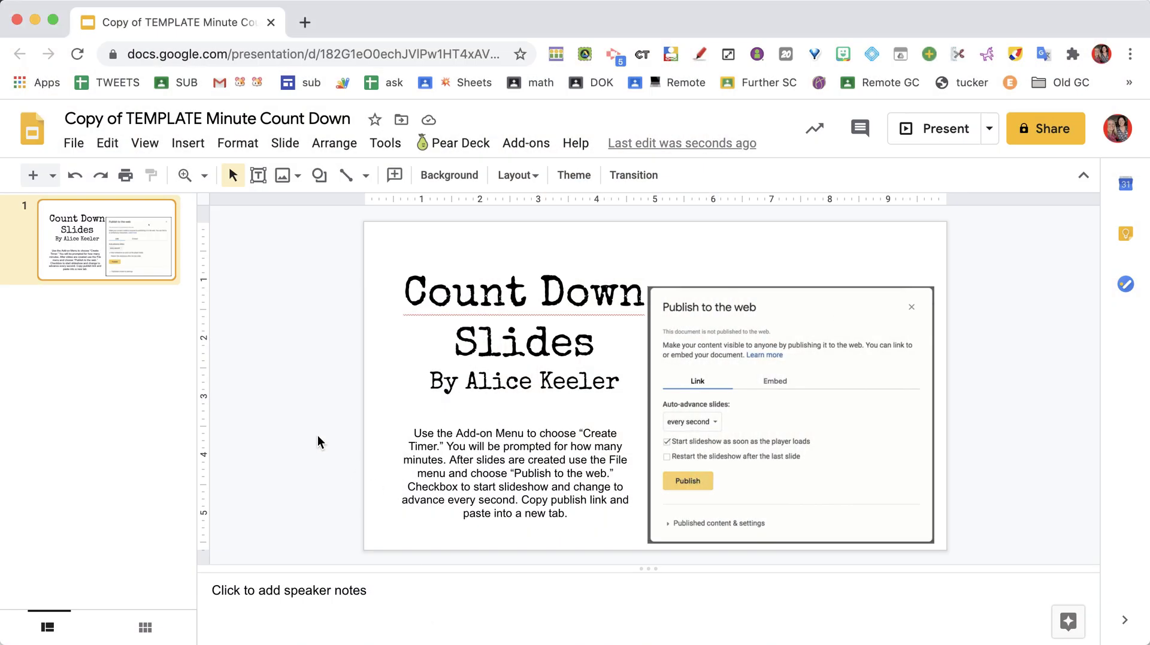
Step: Generate countdown slides for a 5-minute timer with the Create Timer add-on
click(518, 146)
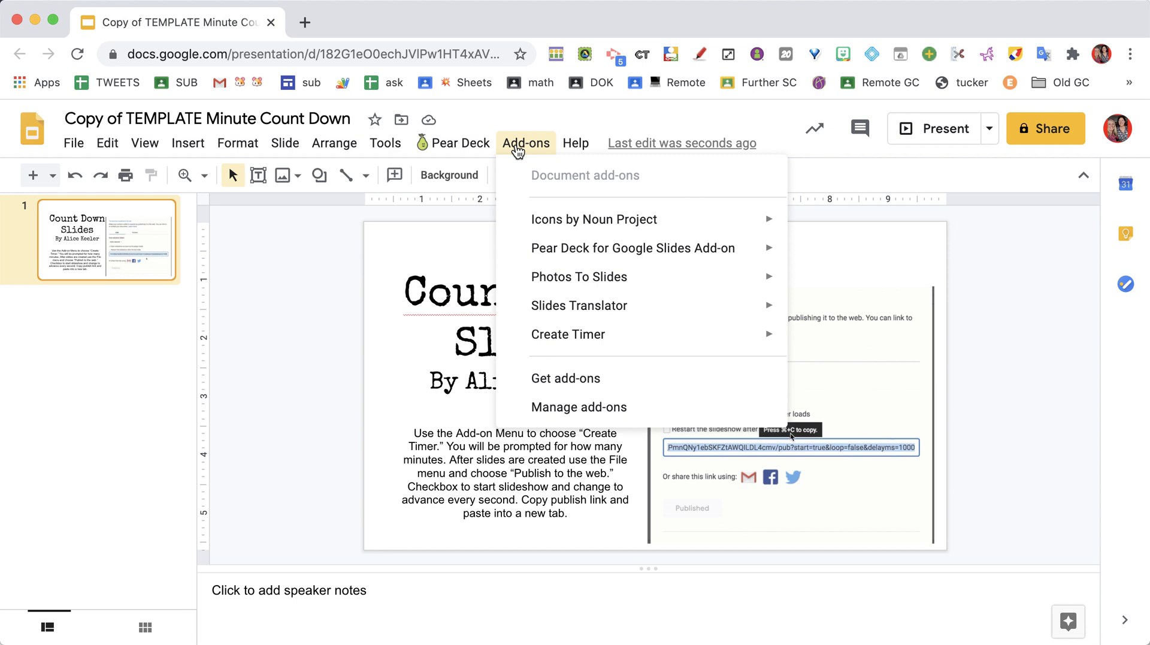
mouse_move(580, 340)
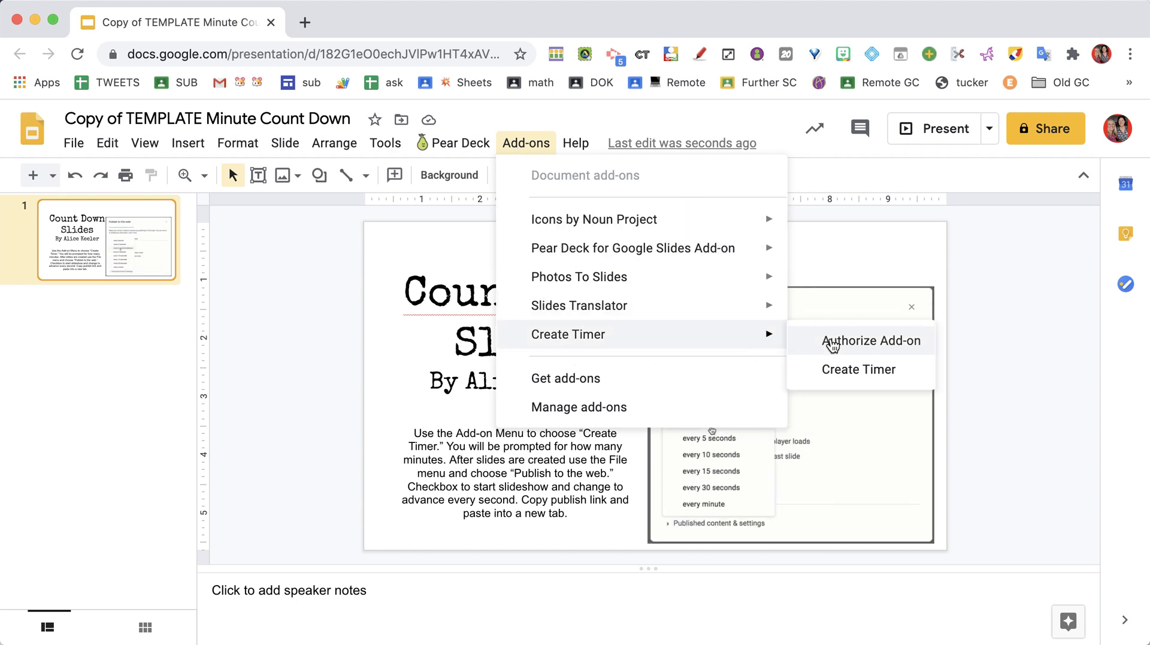
click(836, 370)
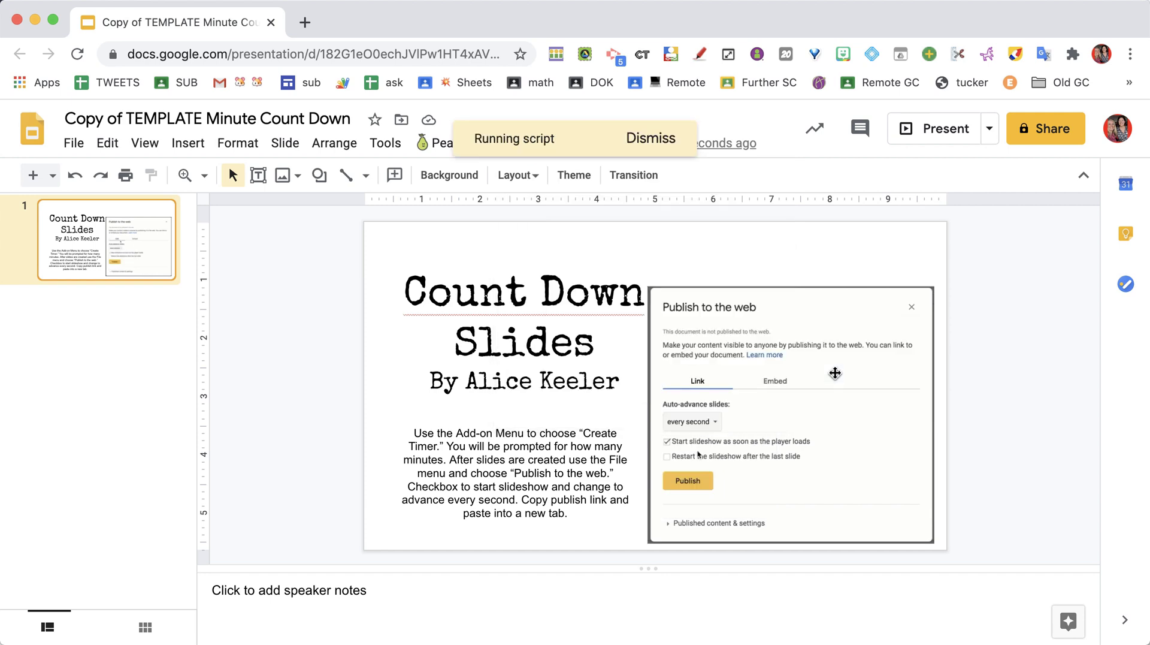
text(5)
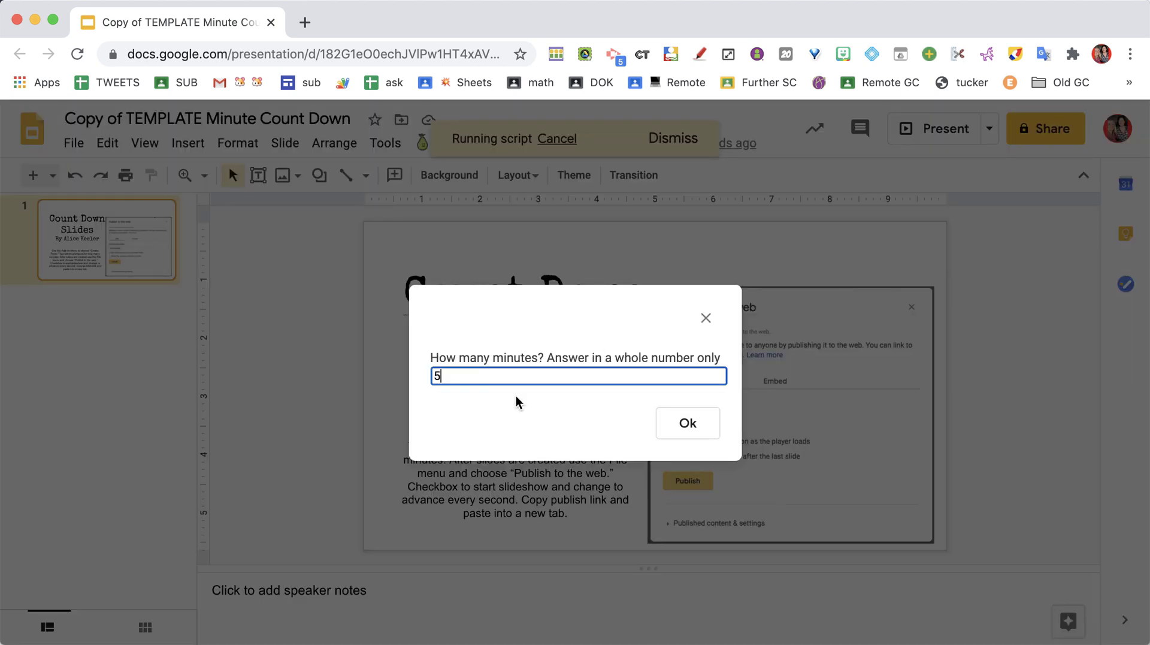
click(688, 427)
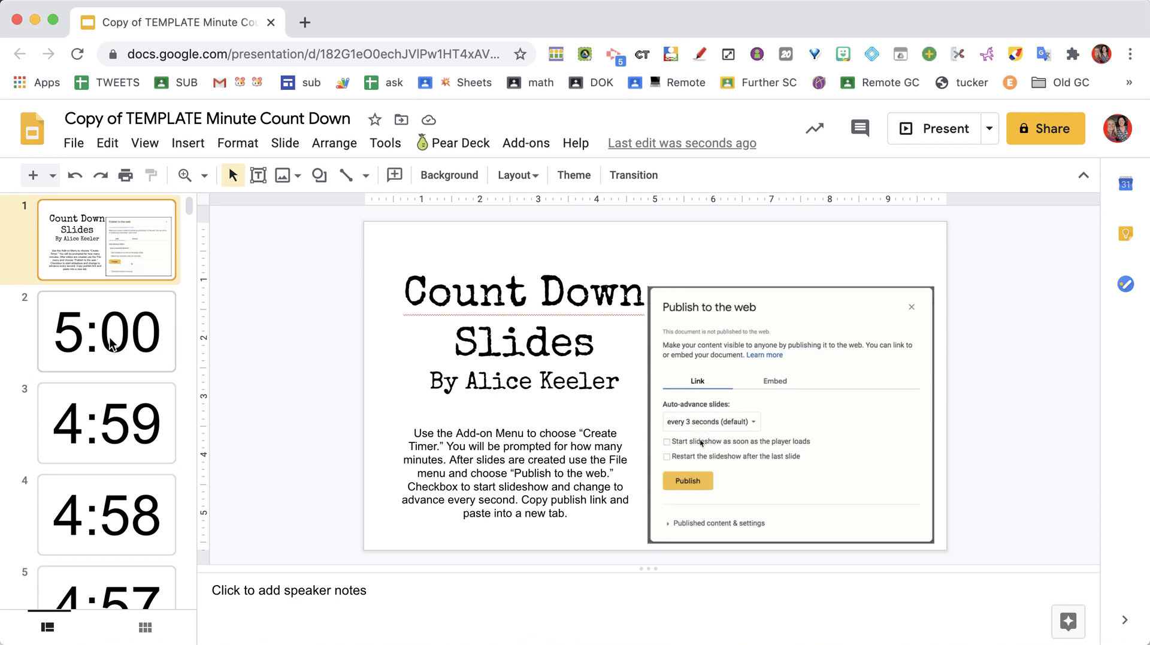
Step: Look through the generated countdown slides from 5:00 down to the final 0:00 slide
click(128, 349)
key(Down)
key(Down)
key(Down)
key(Down)
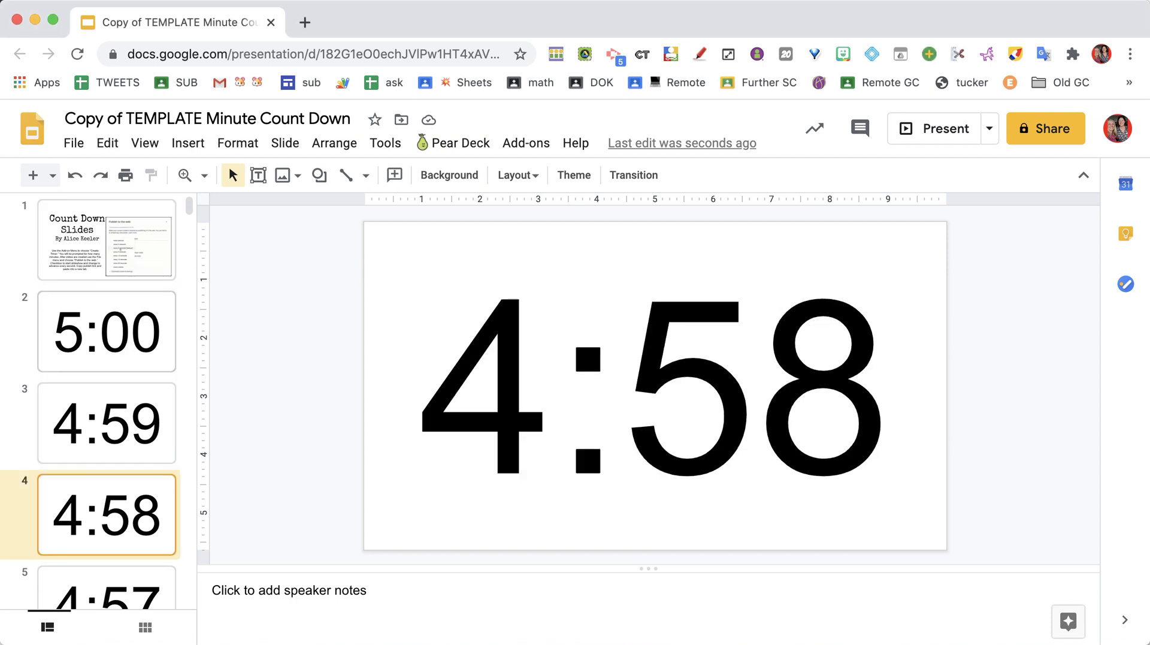
key(Down)
key(Down)
key(Down)
key(Down)
key(Down)
key(Down)
key(Down)
key(Down)
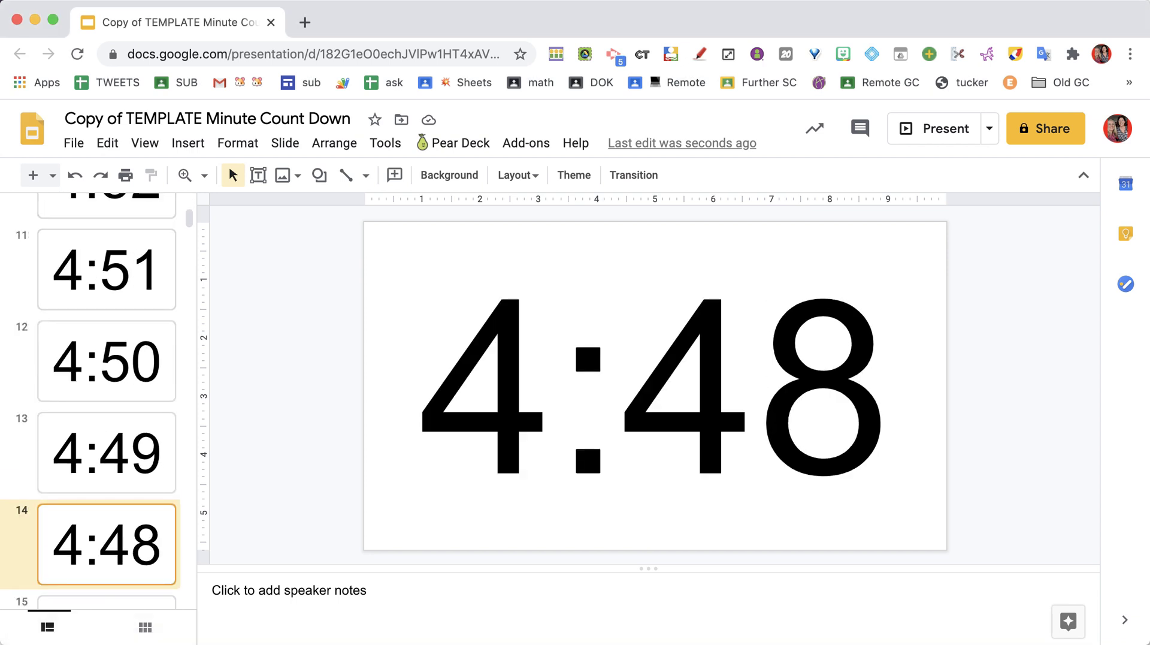
scroll(106, 359, down, 5)
scroll(121, 479, down, 20)
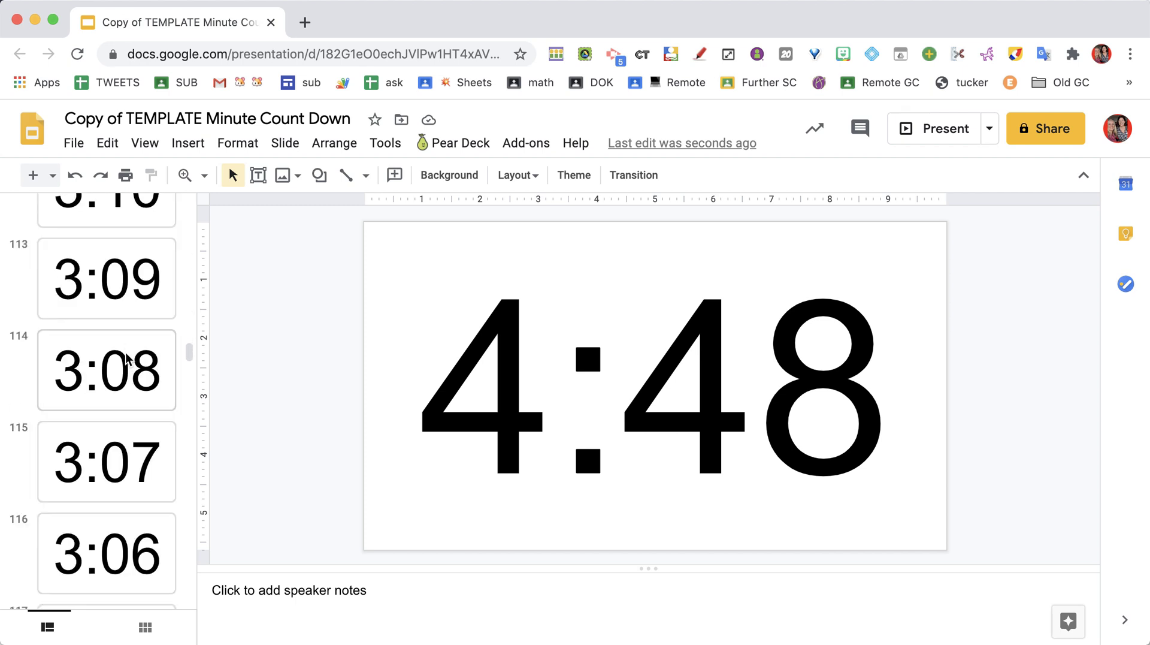
scroll(120, 480, down, 20)
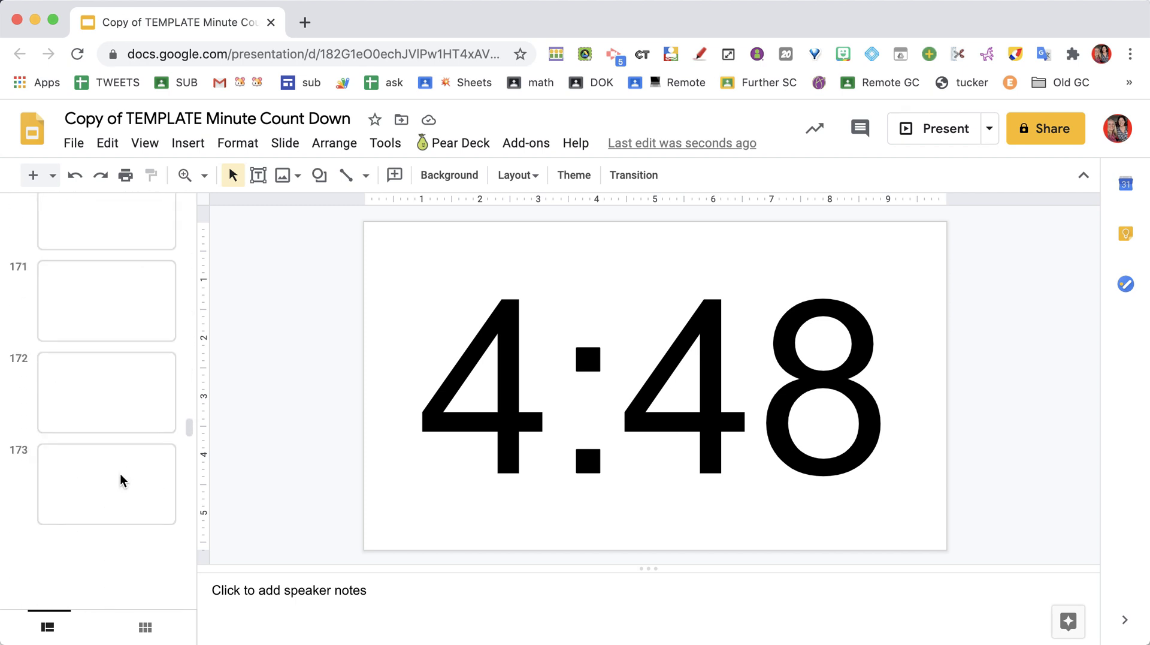
scroll(120, 479, down, 5)
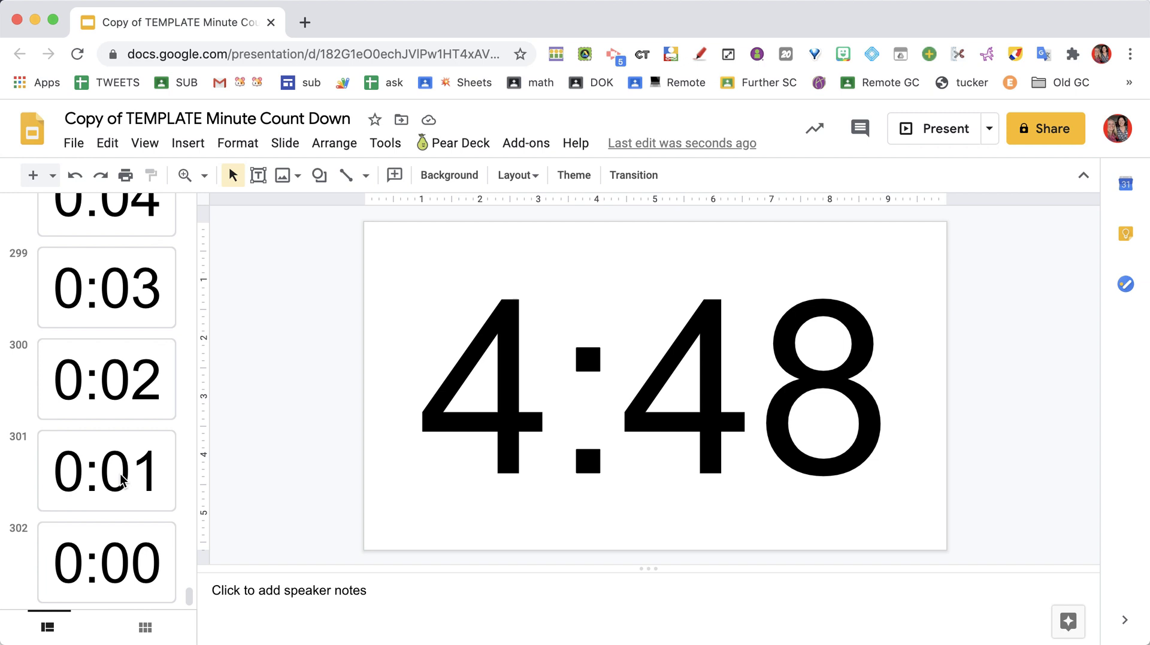
click(132, 569)
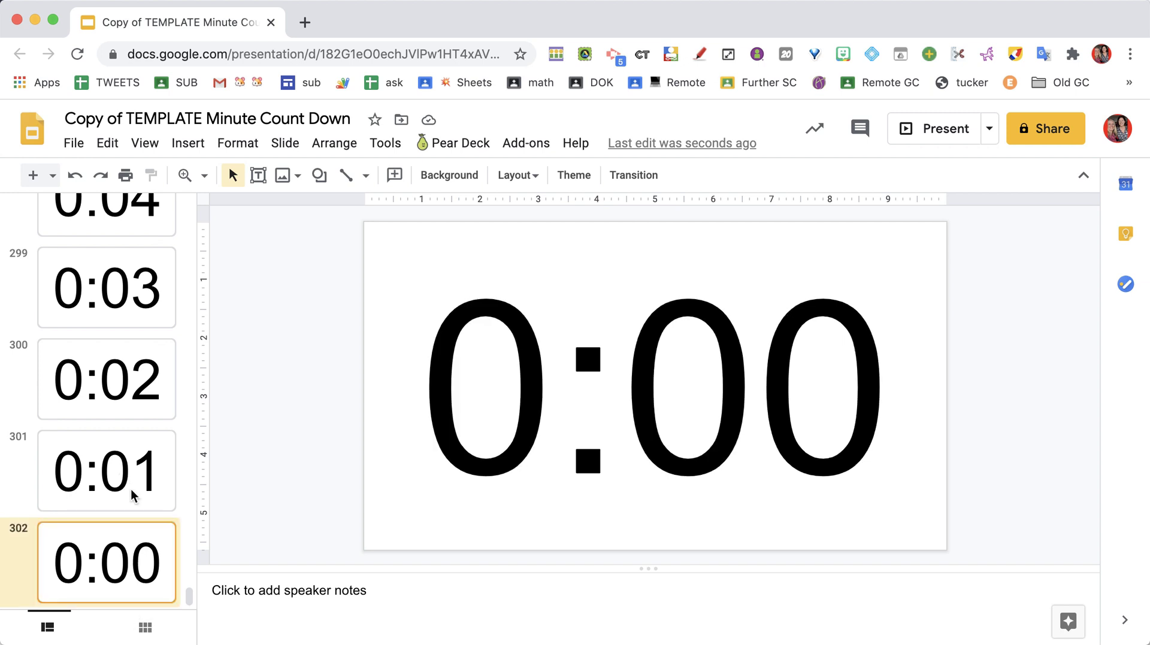
scroll(133, 329, up, 15)
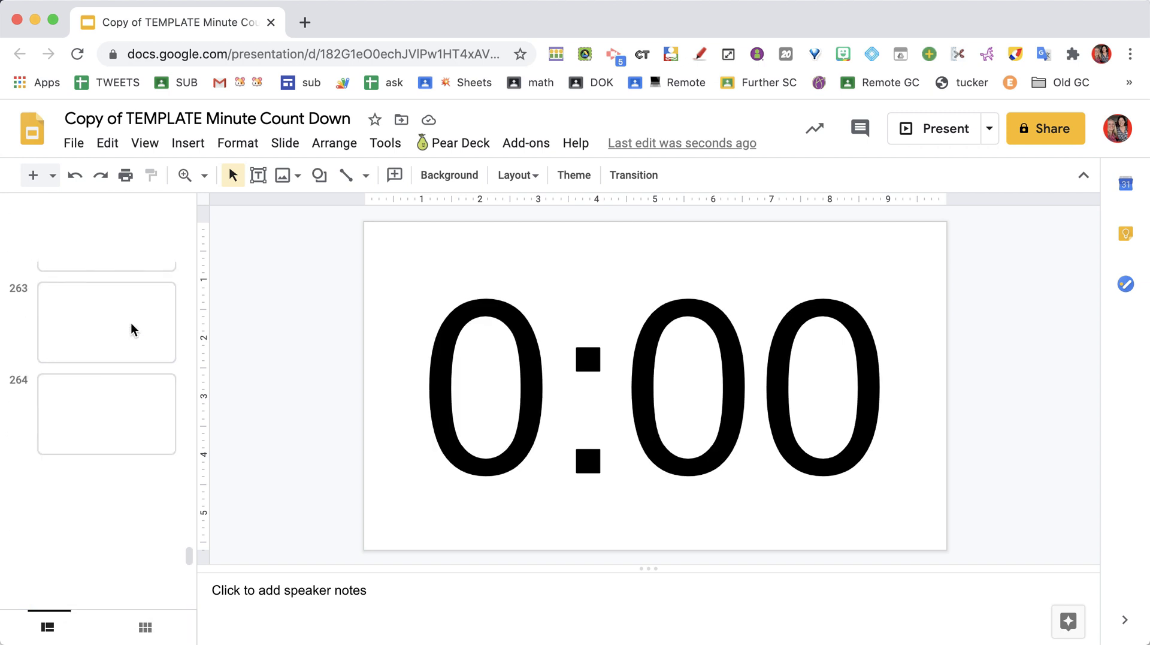
scroll(133, 328, up, 10)
Step: Publish the presentation to the web, auto-advancing every second and starting the slideshow as soon as the player loads
click(73, 144)
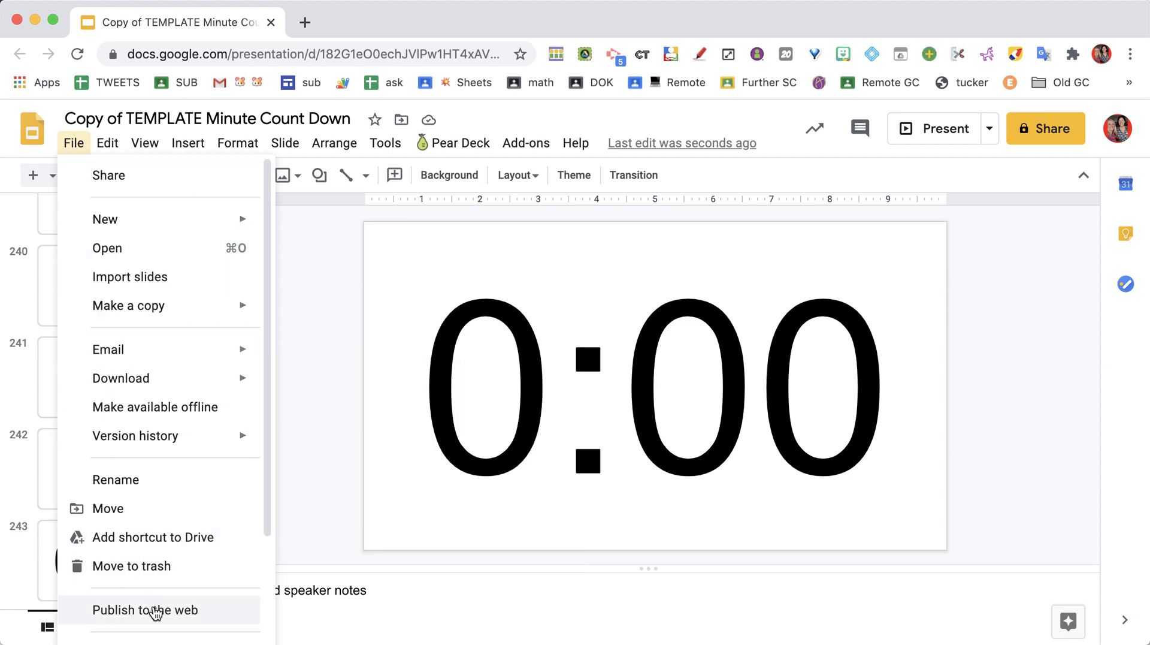
click(171, 620)
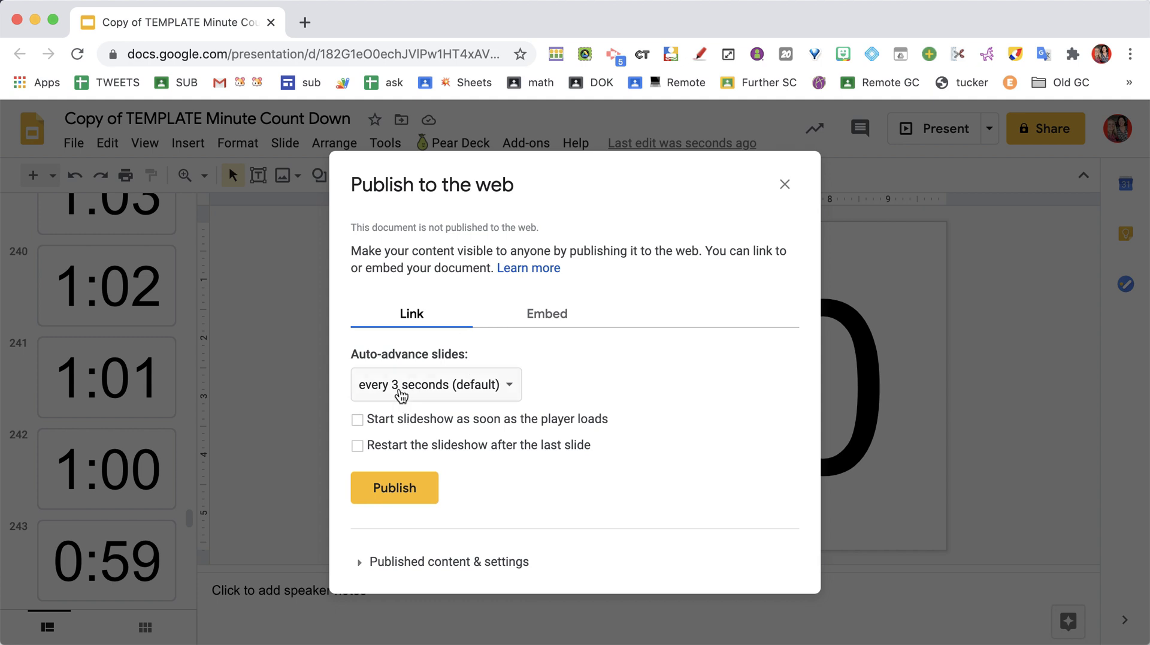
click(427, 396)
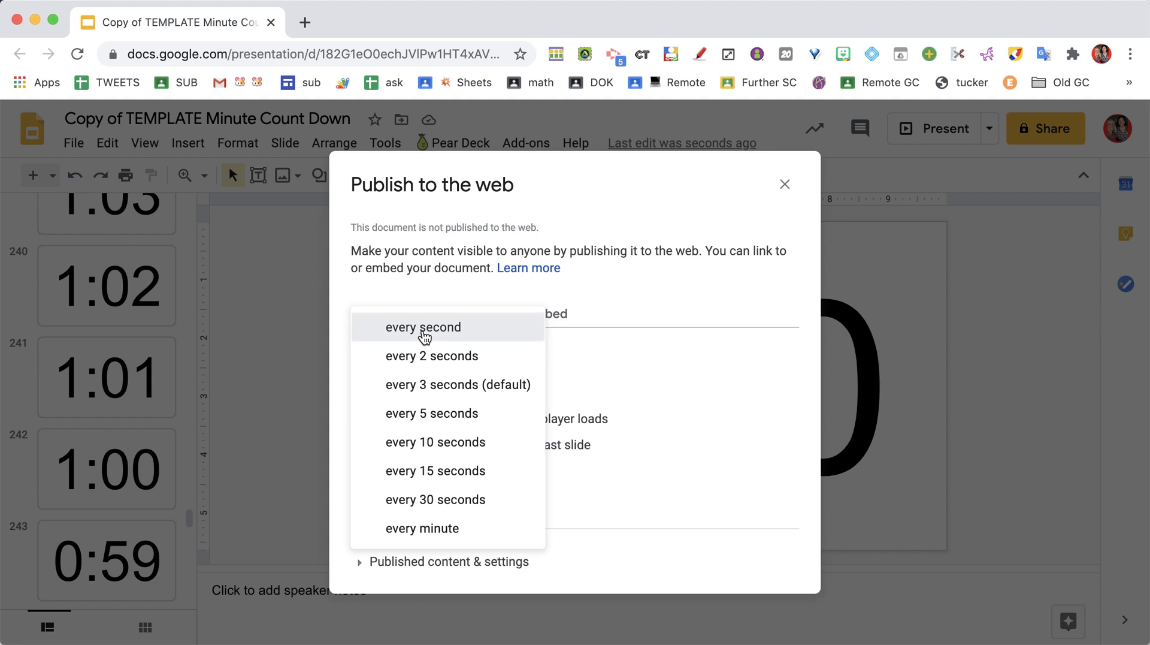
click(424, 335)
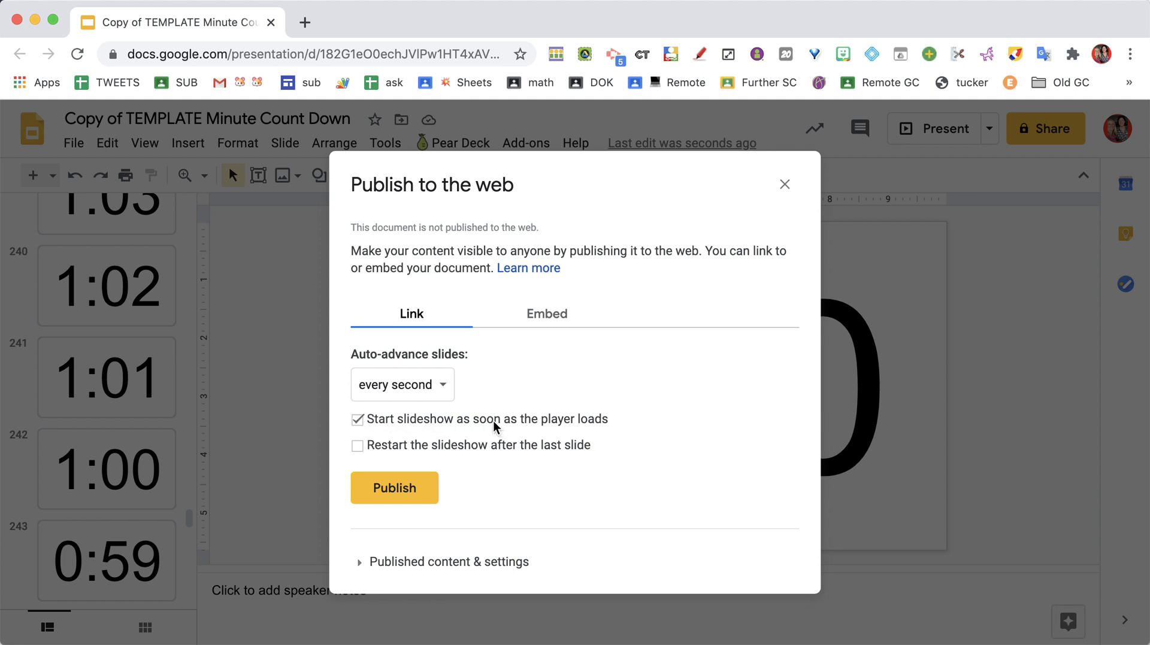
click(388, 493)
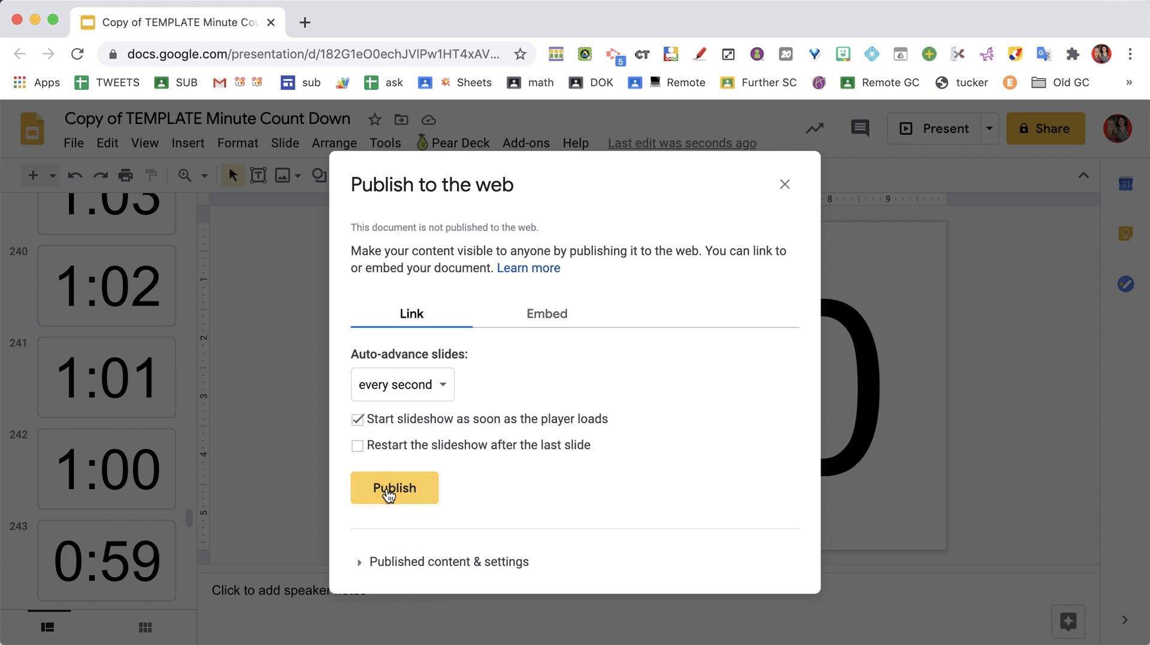
click(729, 155)
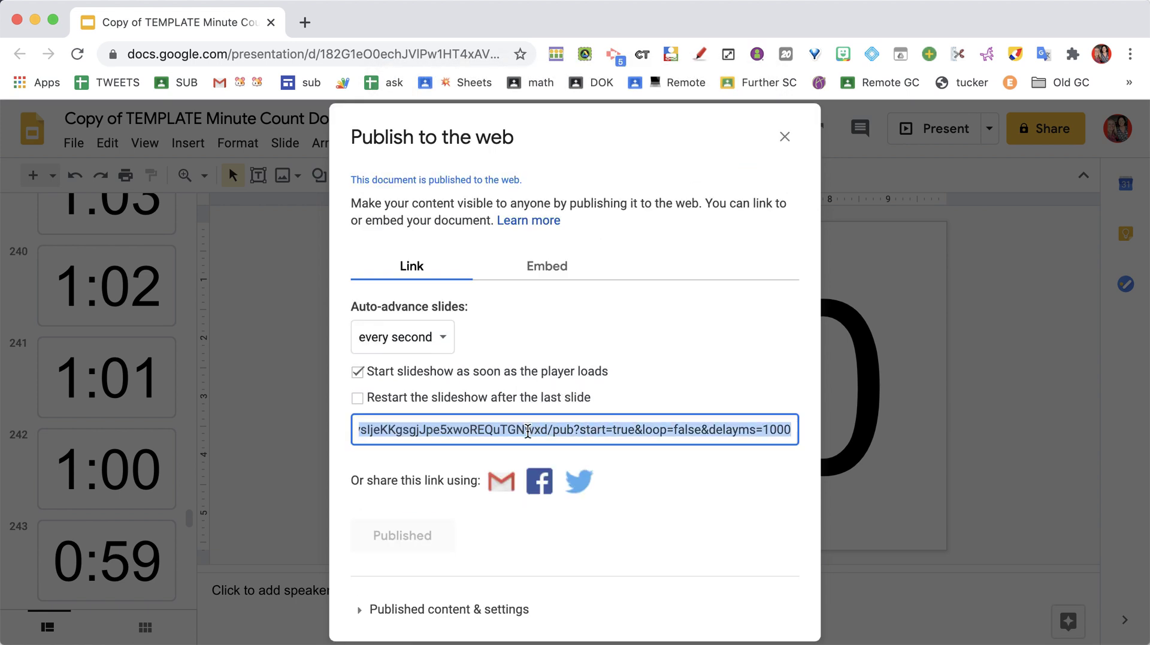
Step: Copy the published link and open it in a new browser tab to run the countdown
key(super+c)
key(super+t)
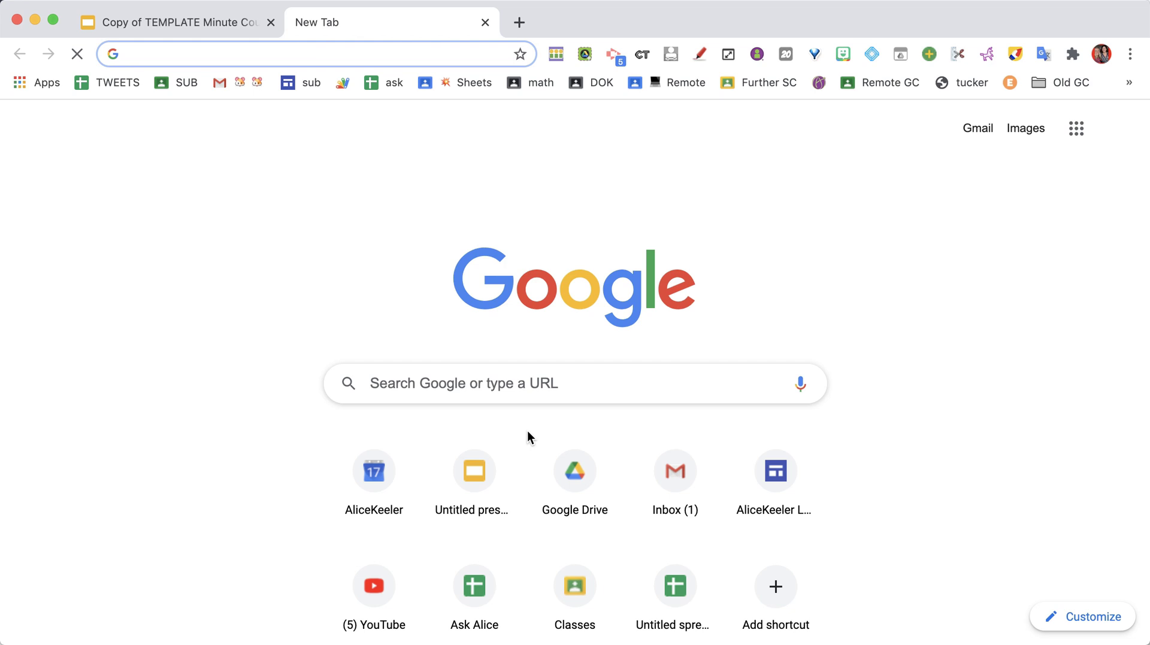
key(super+v)
key(Return)
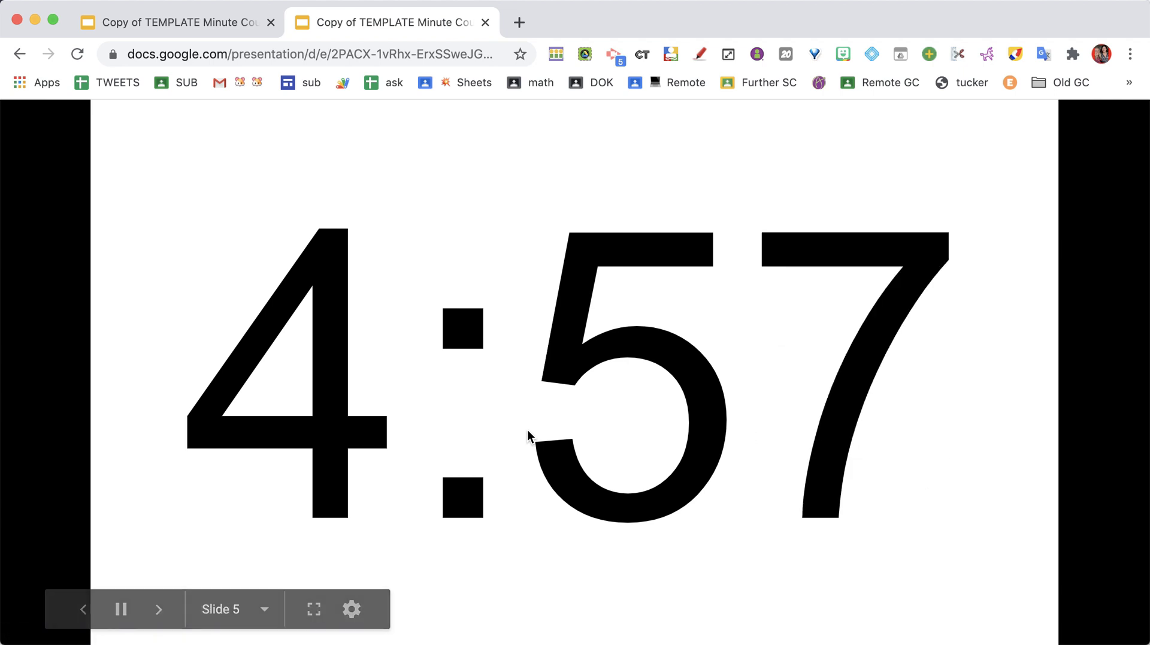
Step: Return to the editable presentation, close the publishing dialog, and open the 1:02 slide's Section header layout in the master view
click(200, 27)
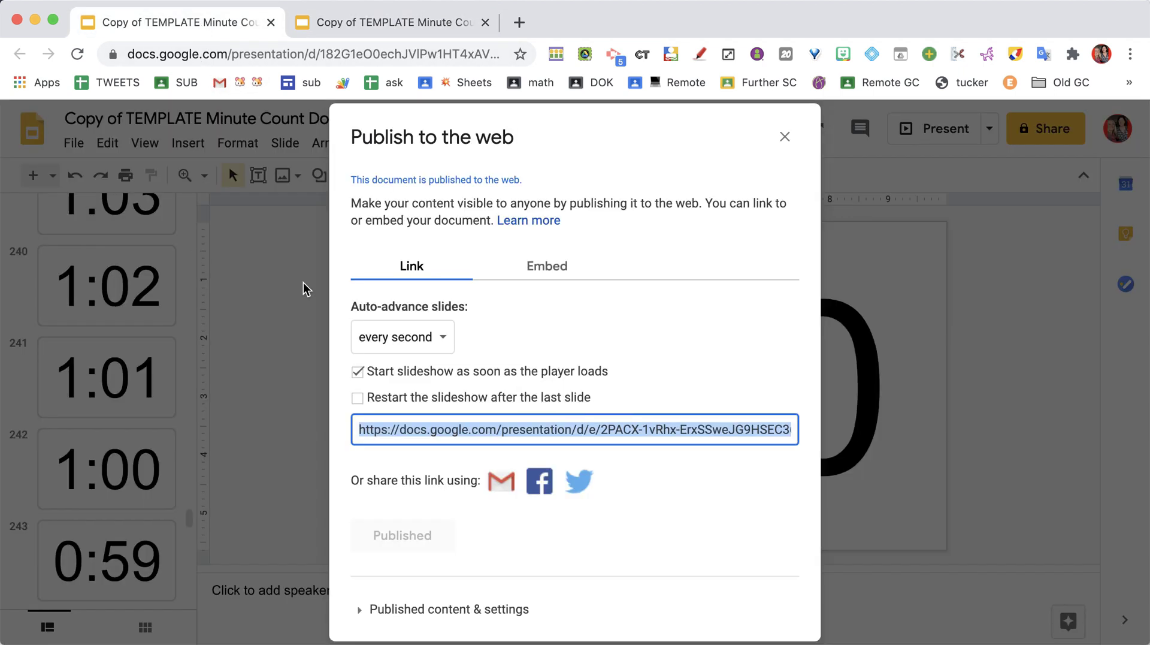
click(784, 137)
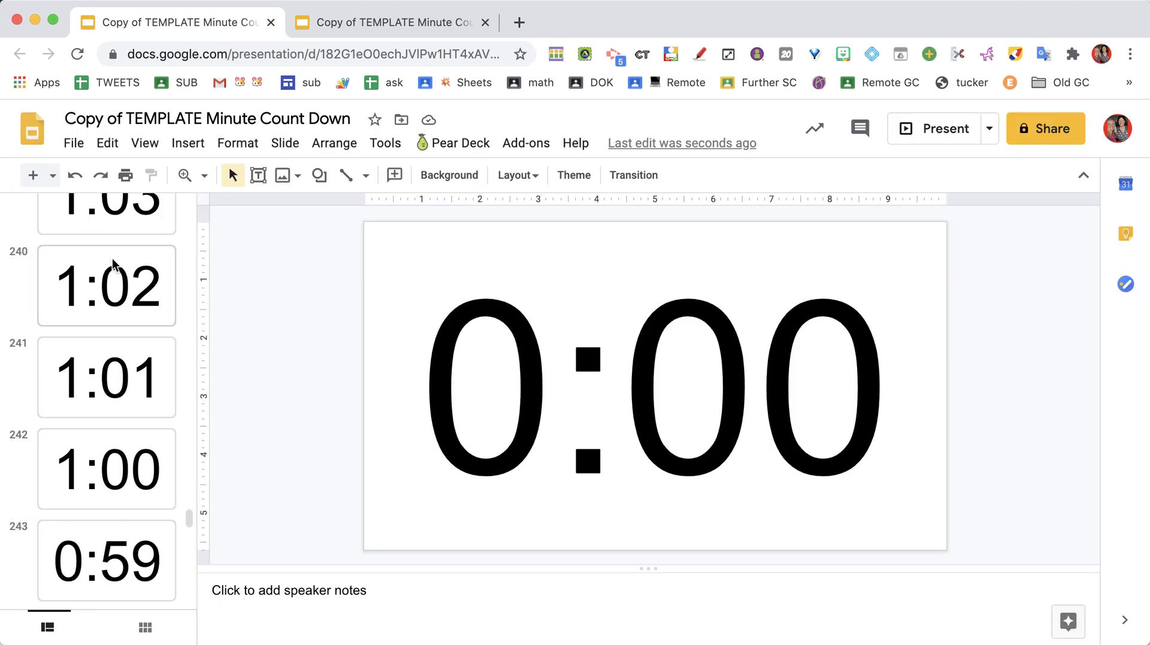
click(117, 281)
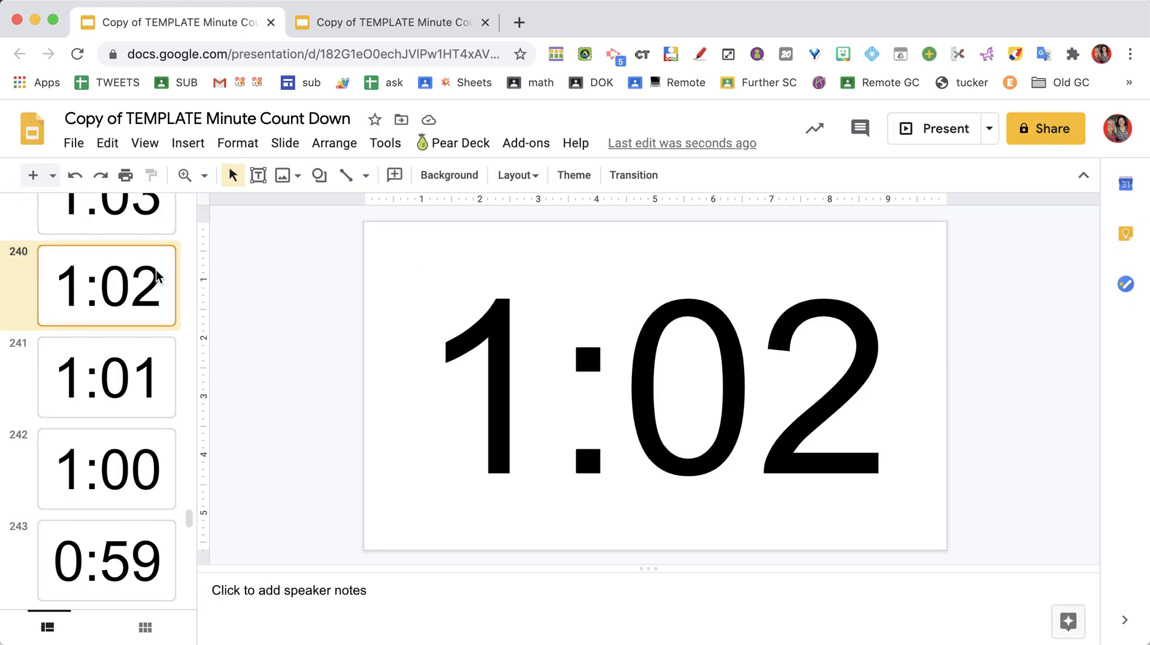
click(144, 144)
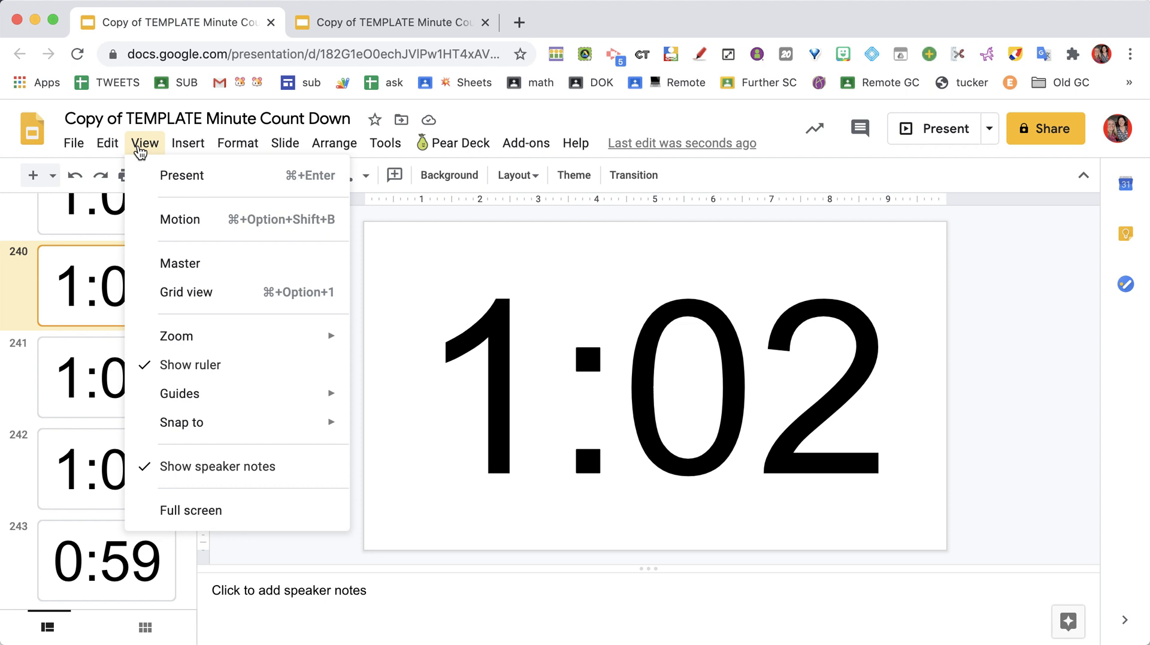
click(180, 271)
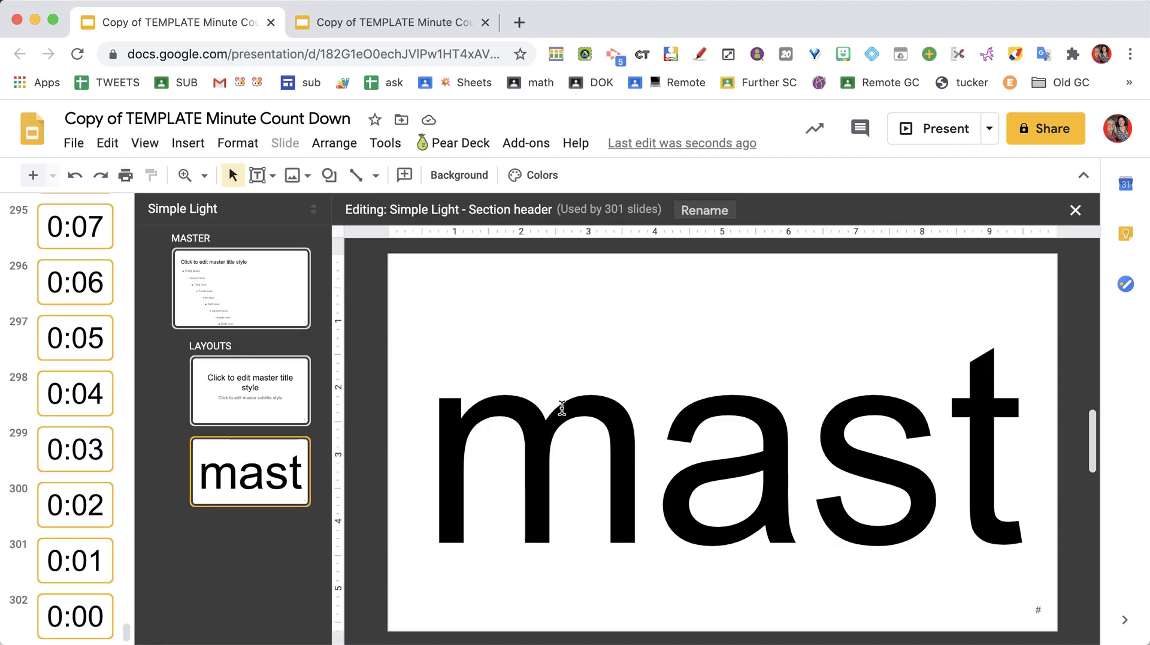
Step: Add the pumpkin-costume Bitmoji to the Section header layout and shrink it to fit the layout's lower-right corner
click(842, 56)
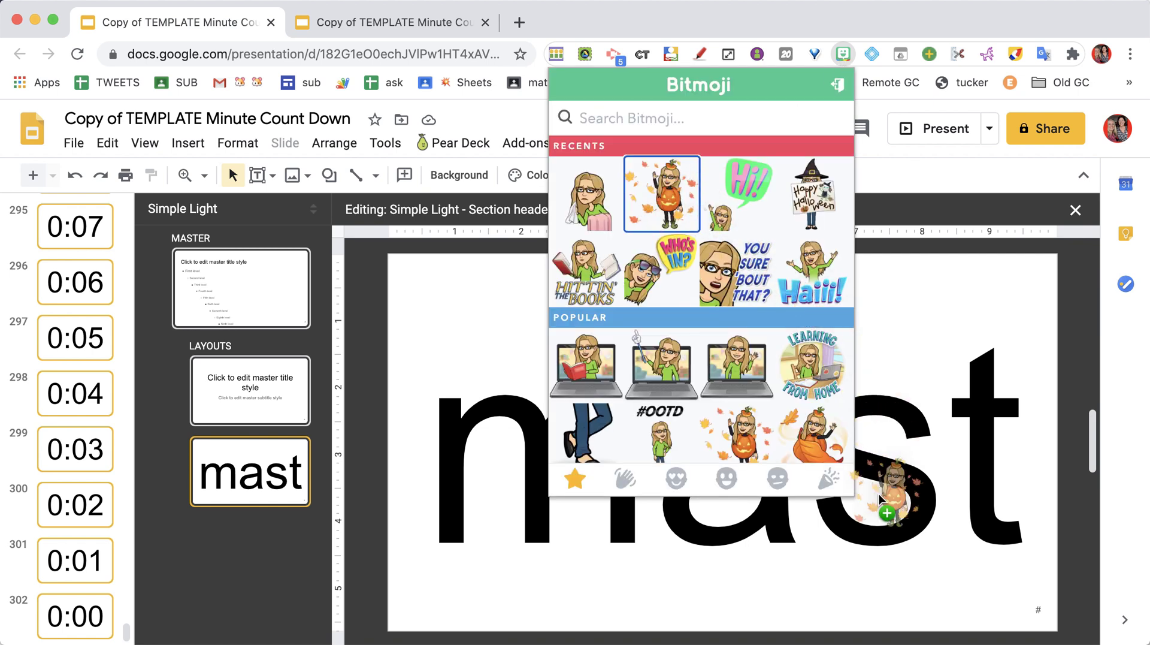
drag(917, 529, 917, 524)
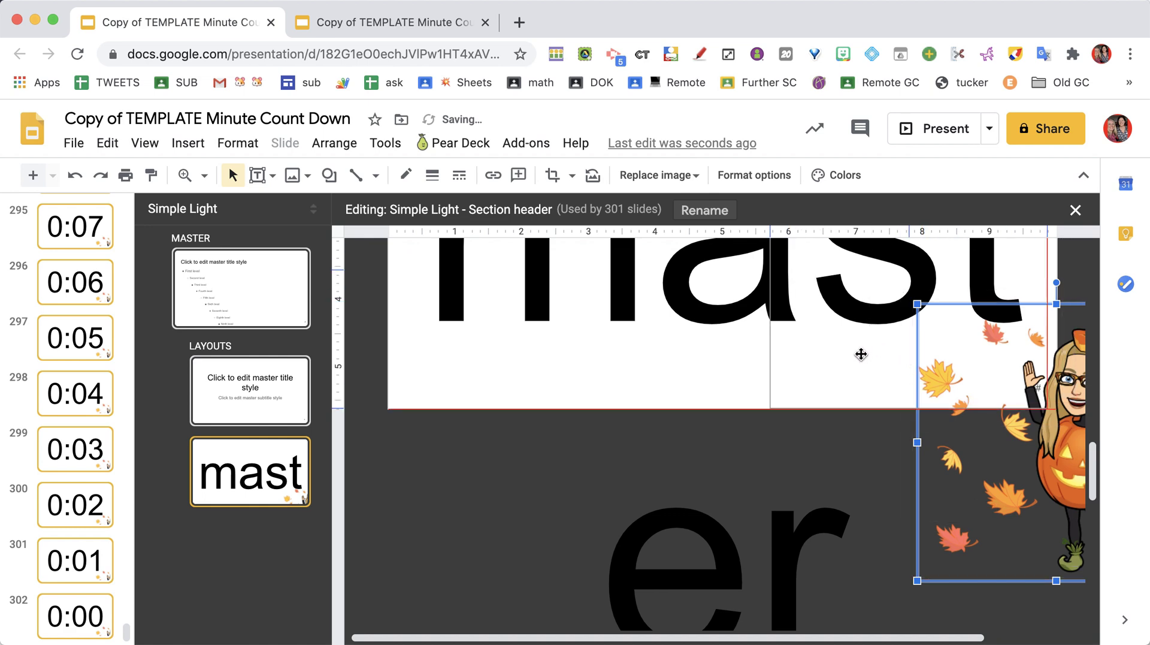
drag(770, 327, 884, 439)
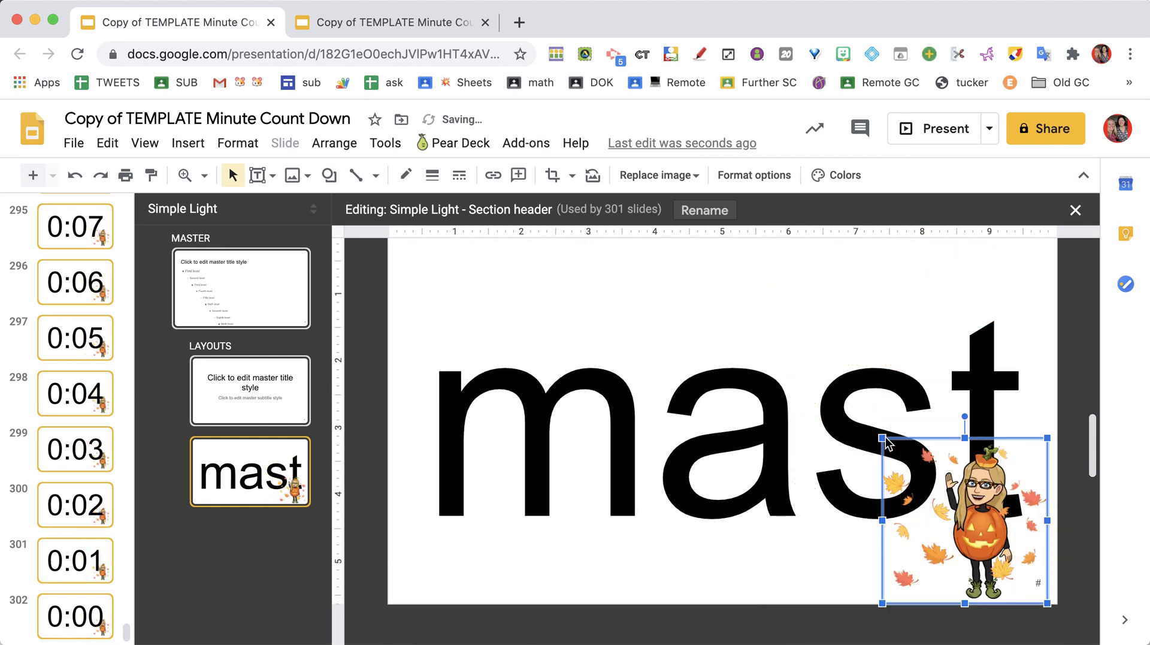
Step: Leave the master view and check the Bitmoji on the 0:07 and 0:06 slides and in the published countdown
click(62, 298)
click(67, 326)
click(101, 462)
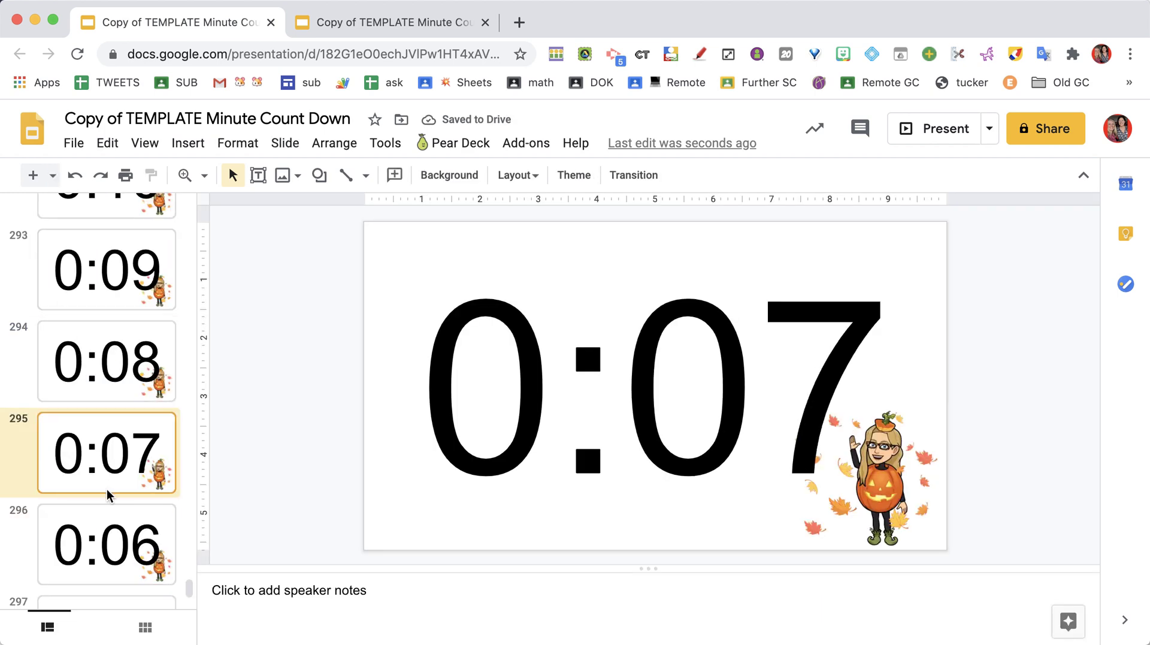
click(110, 548)
click(364, 24)
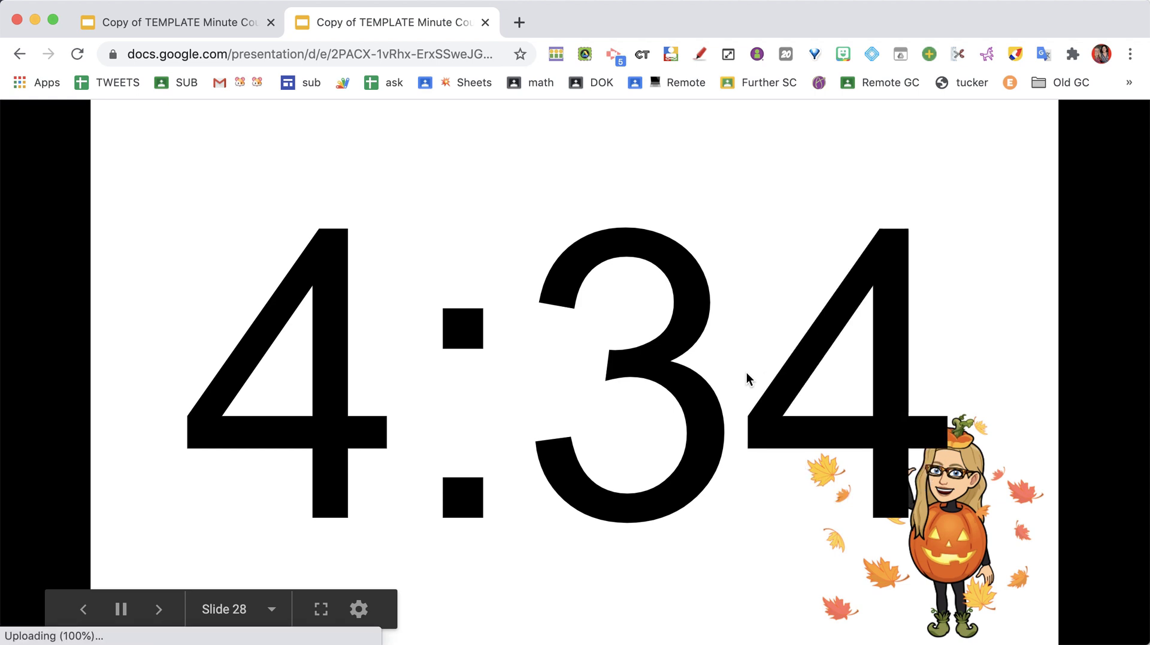
click(131, 35)
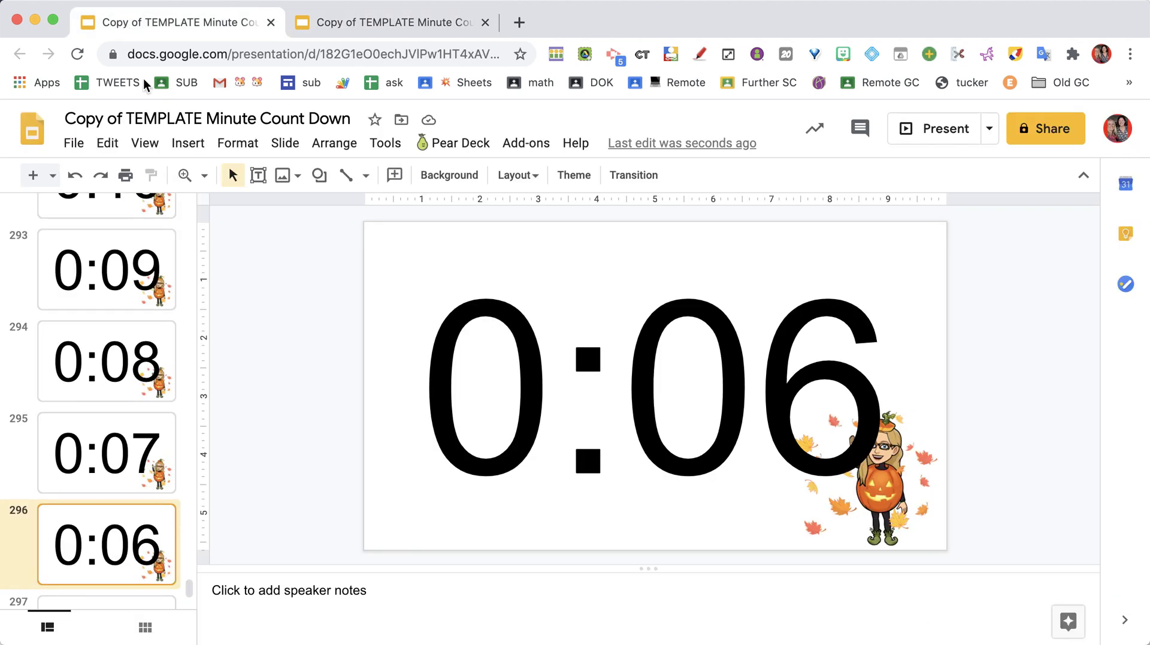
Step: Delete the countdown text box from the 0:30 slide
scroll(143, 367, up, 5)
scroll(143, 366, up, 10)
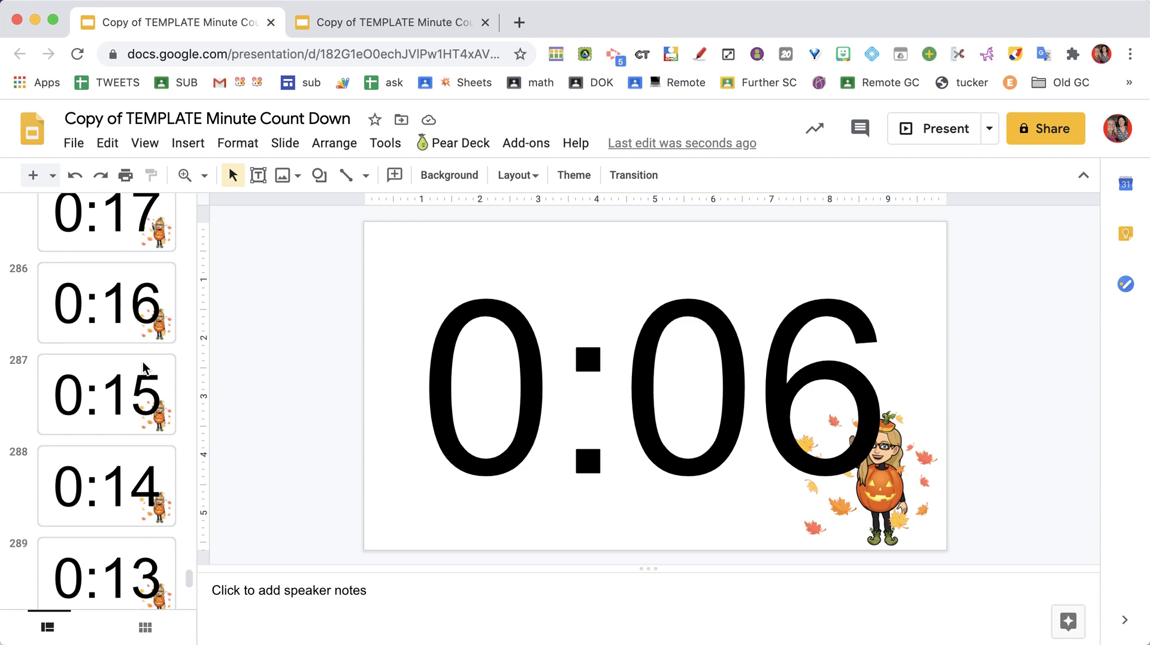
scroll(144, 377, up, 10)
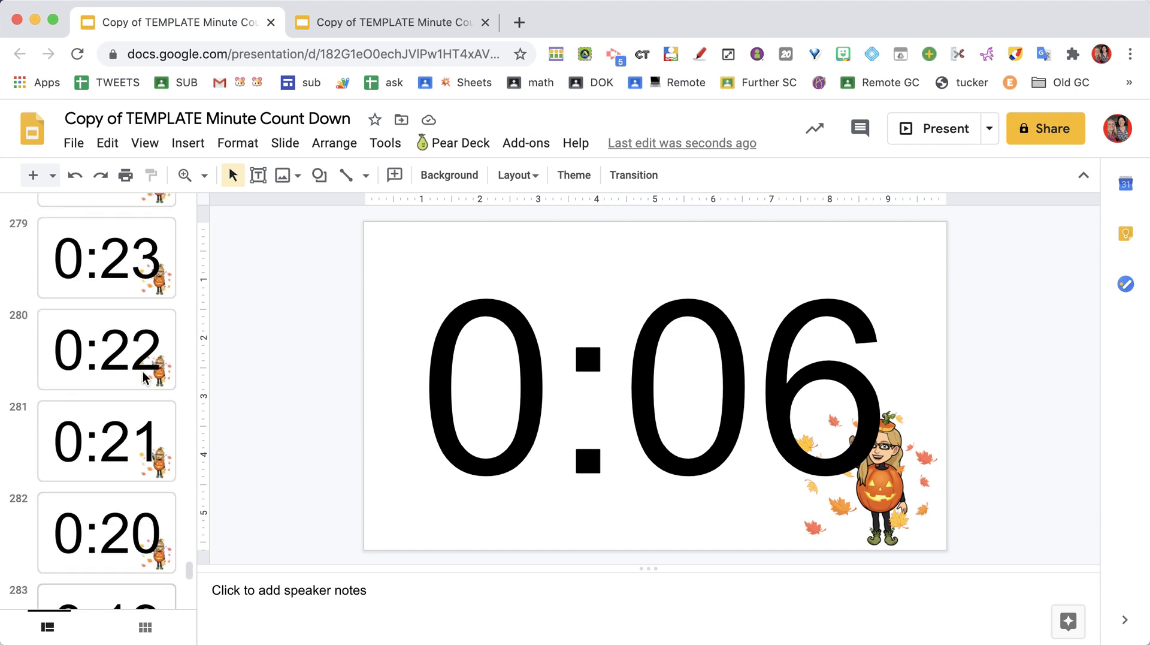
scroll(144, 376, up, 2)
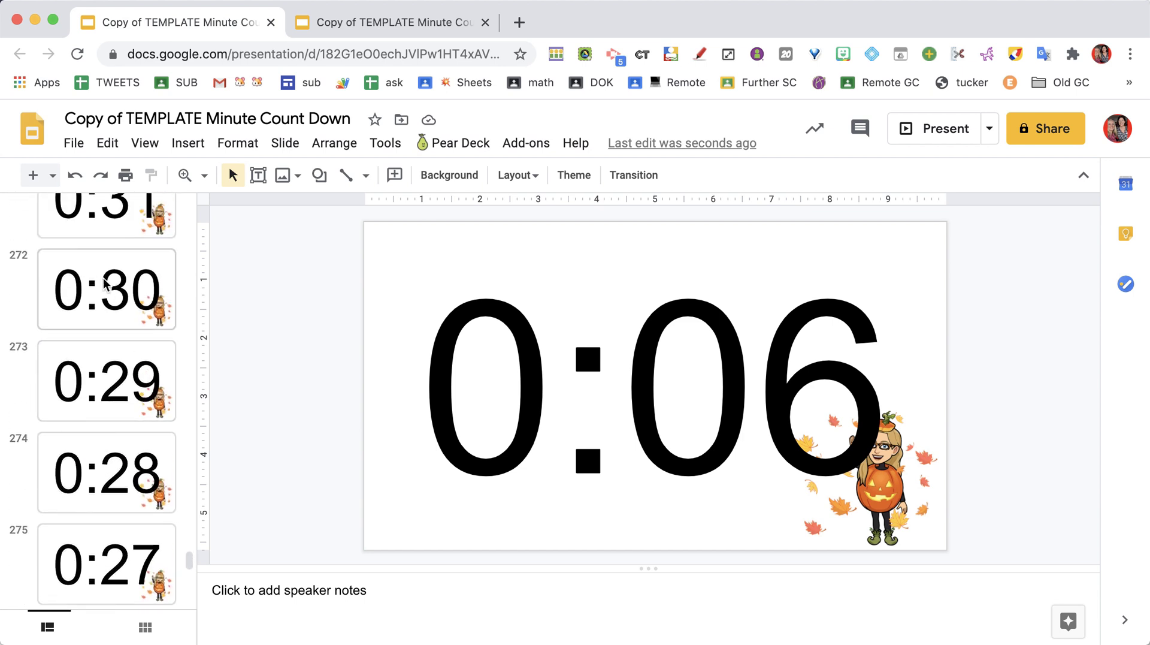
click(150, 318)
click(617, 379)
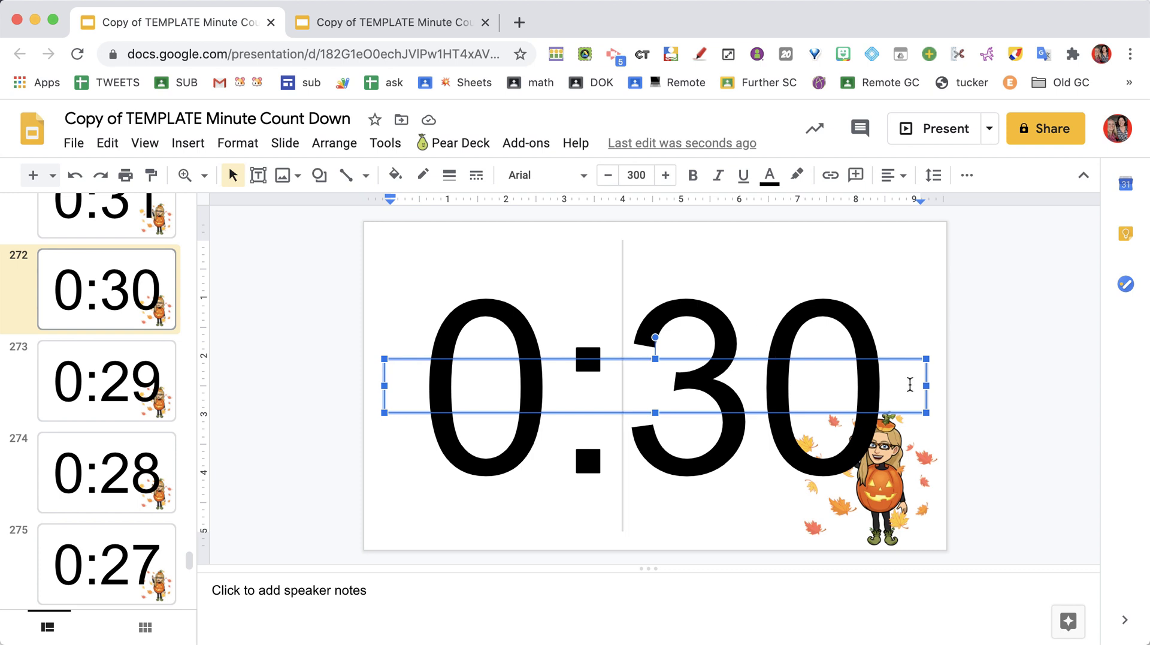
key(Delete)
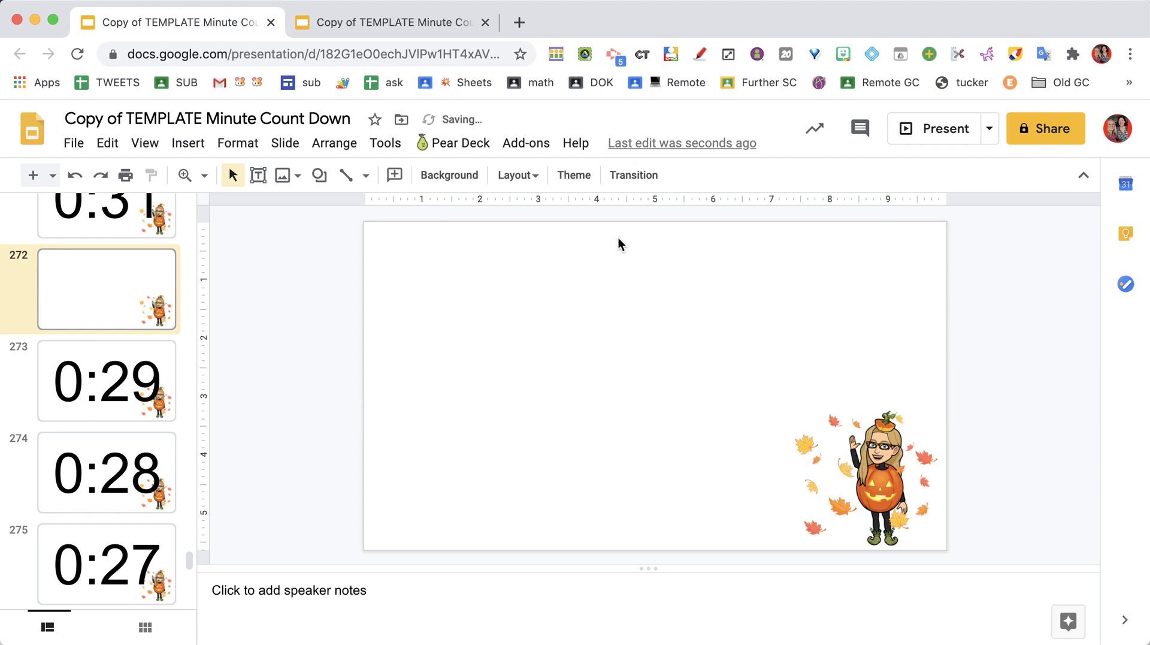
Step: Add a text box about 5 by 3 inches to the emptied slide, reading "30 SECOND WARNING"
click(258, 175)
drag(437, 256, 733, 428)
text(30 SECOND WARNING)
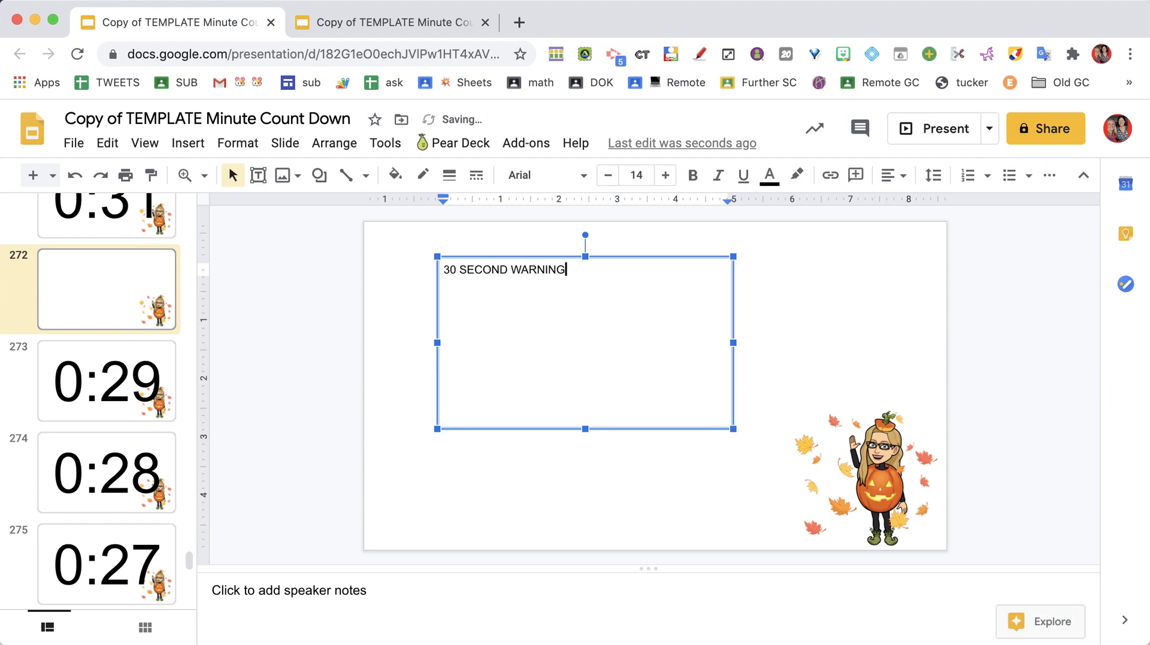
Step: Format the "30 SECOND WARNING" text as 60-point Special Elite in red
key(super+a)
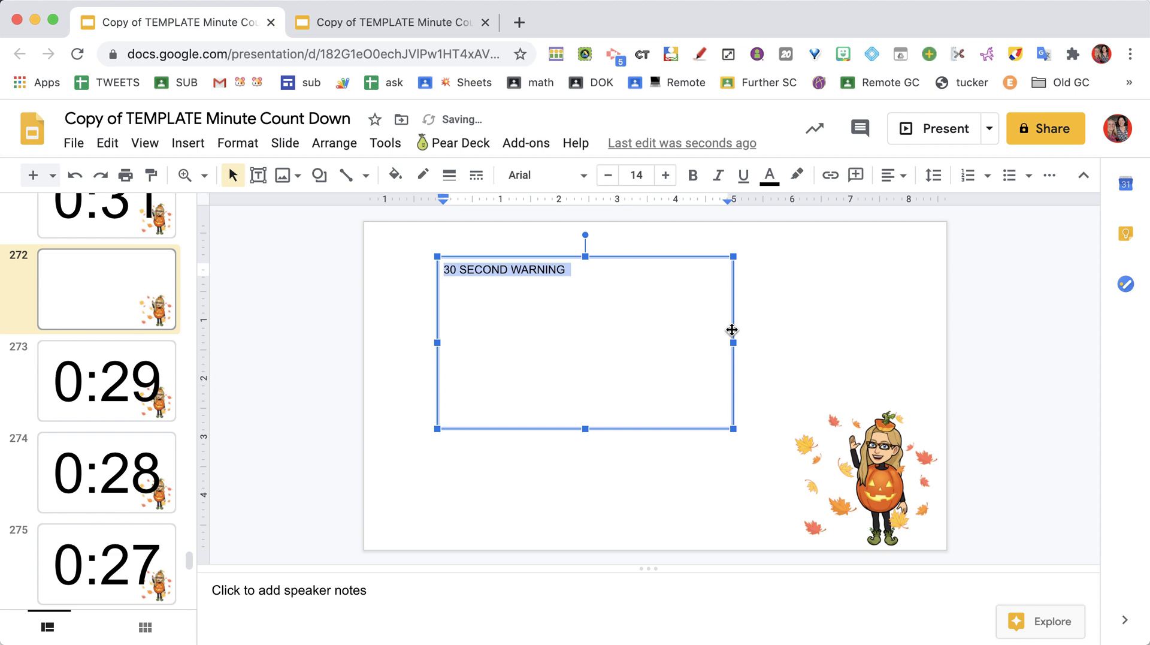
click(636, 175)
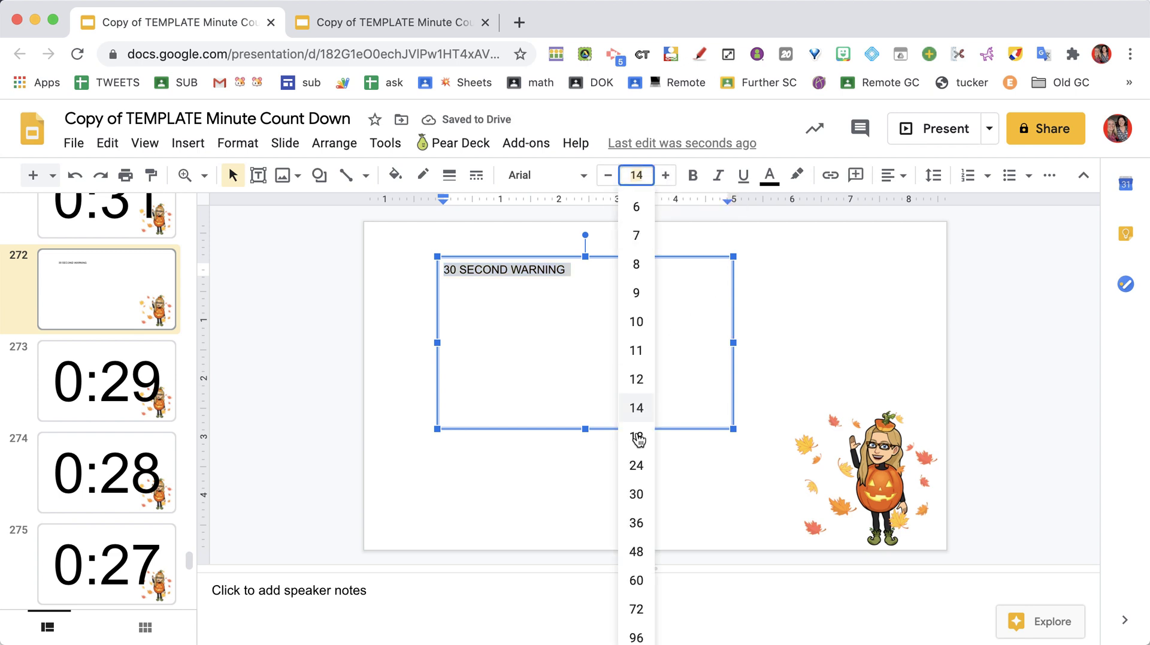
click(636, 580)
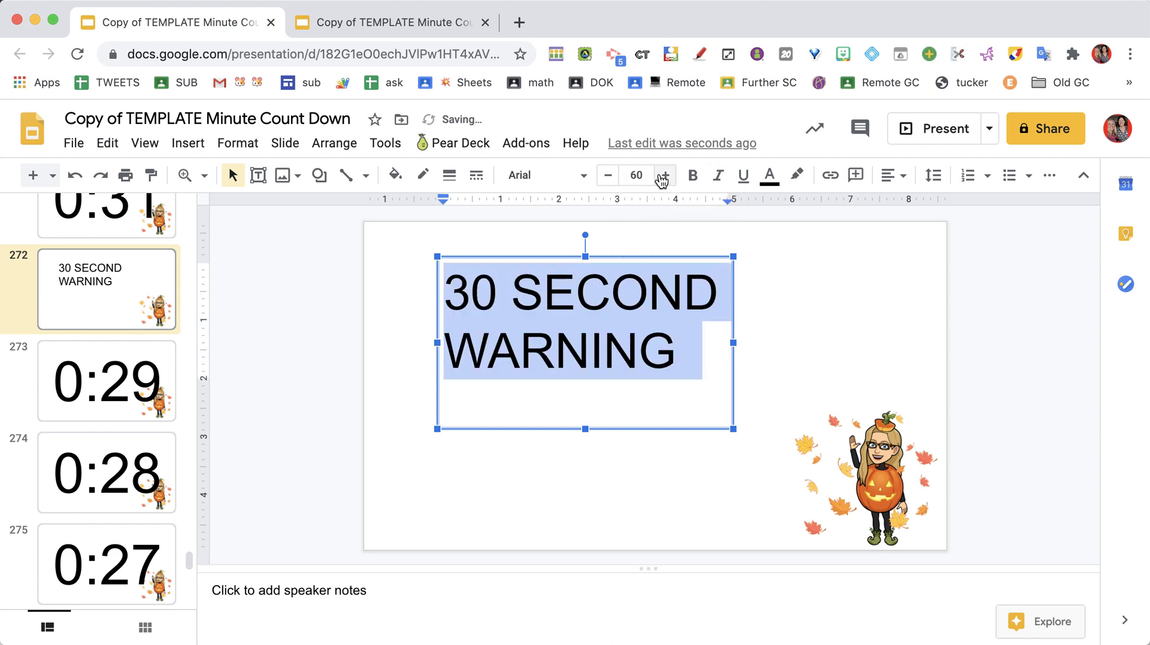
click(567, 174)
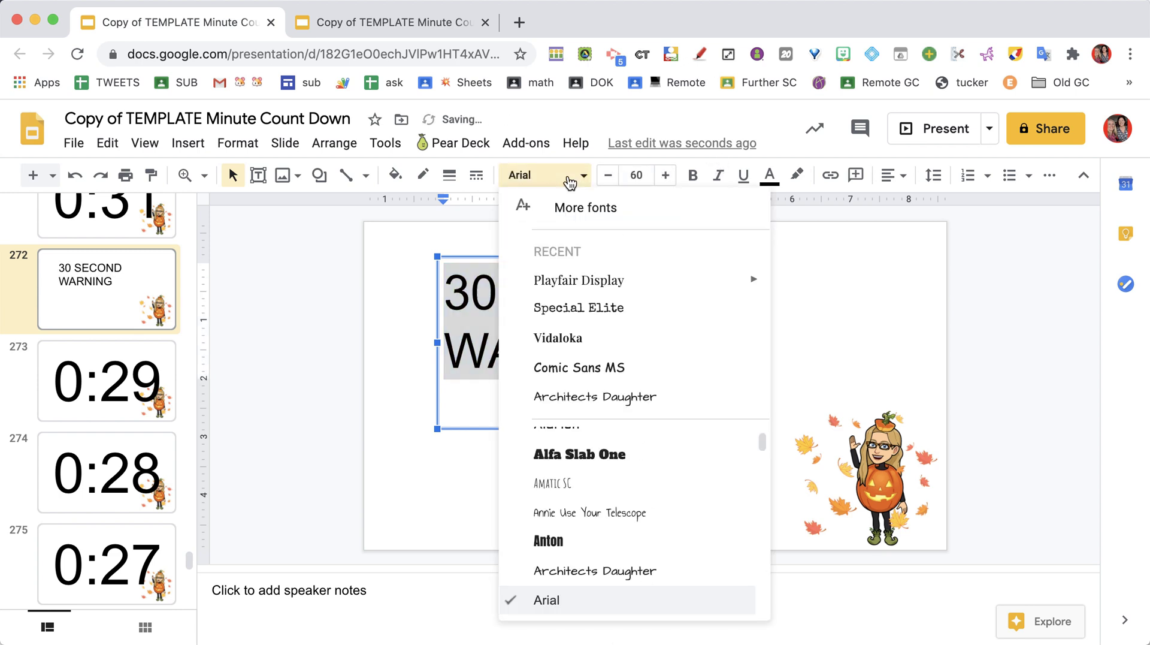
click(575, 309)
click(767, 179)
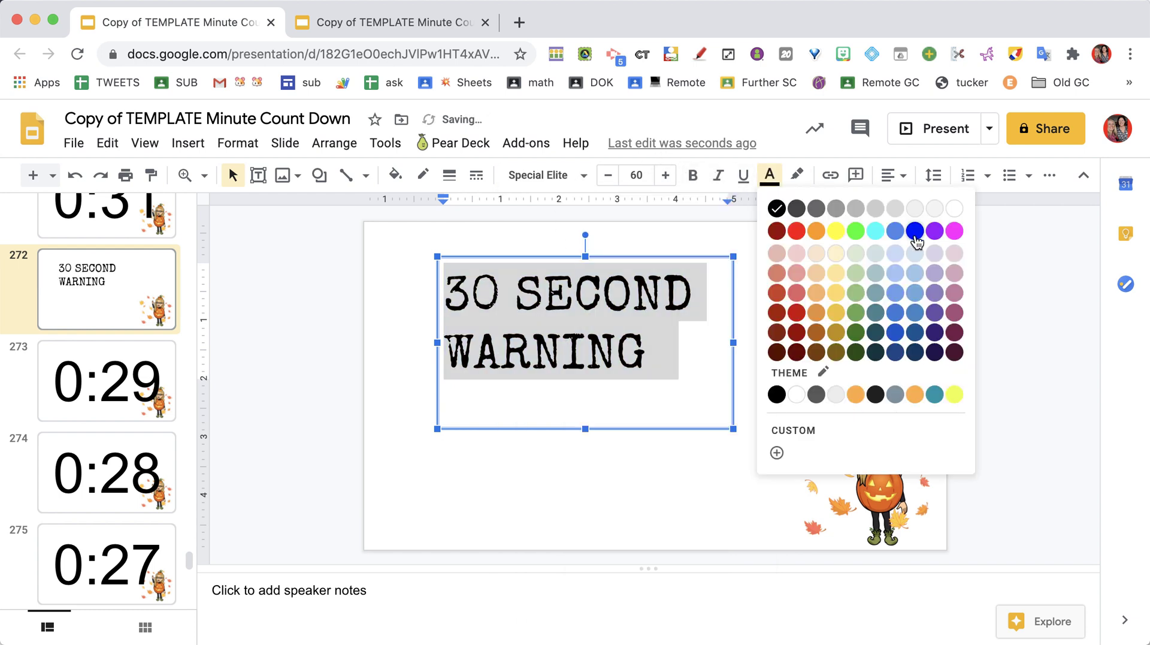
click(796, 231)
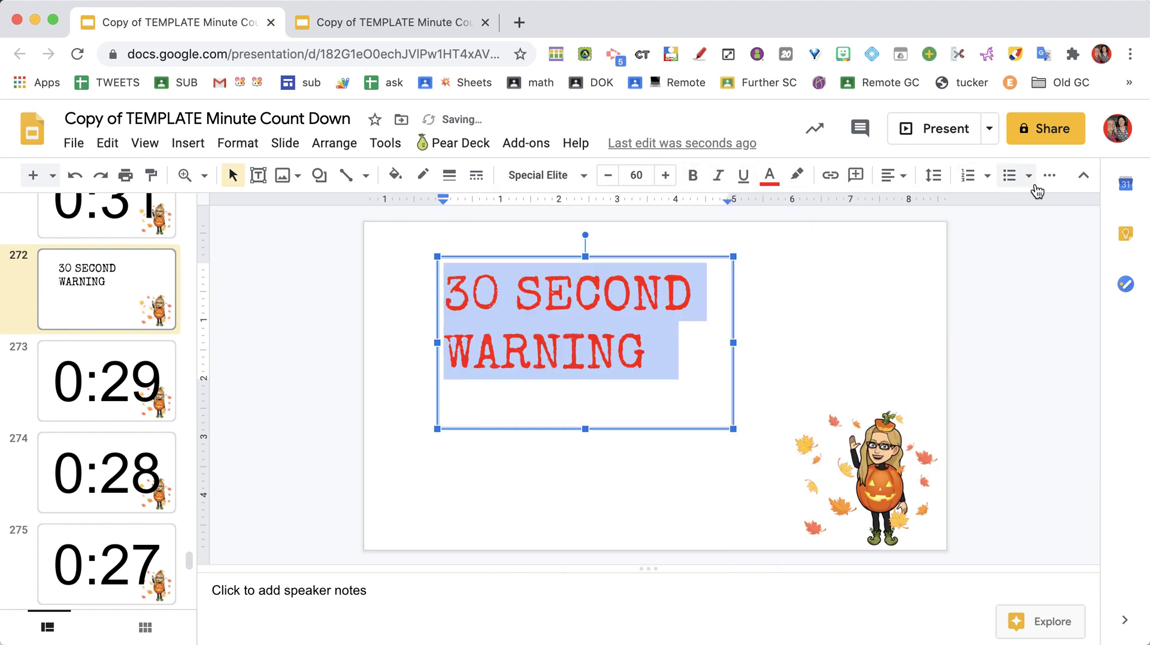
Step: Add a drop shadow to the warning text and set its font size to 80
click(1049, 175)
click(976, 206)
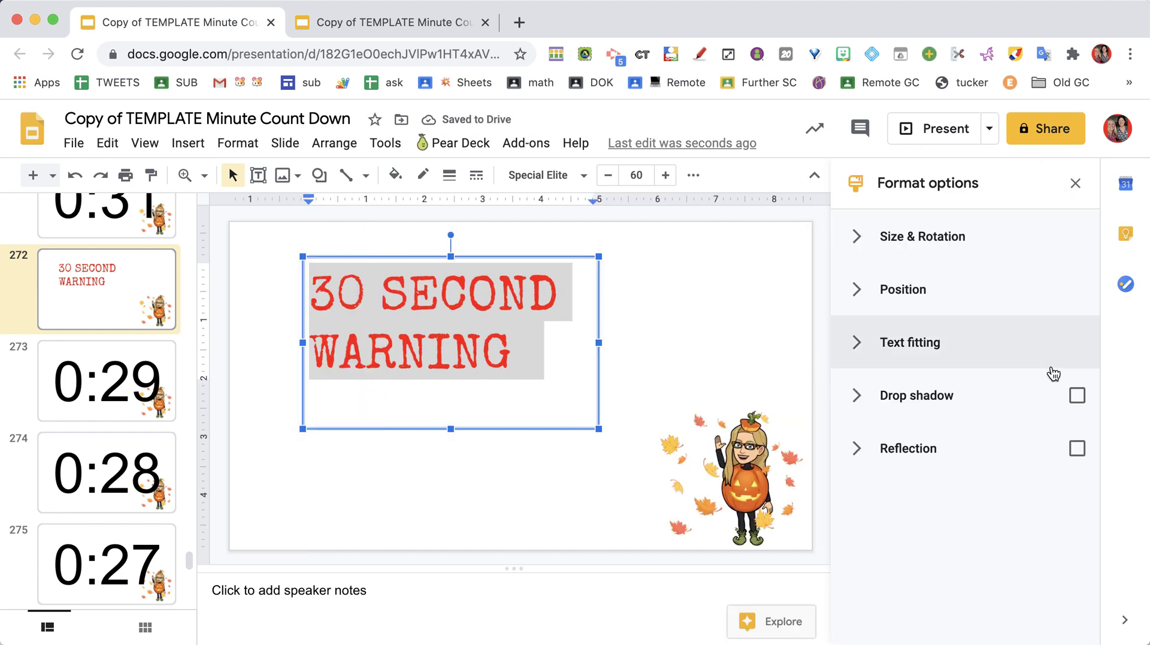
click(1078, 395)
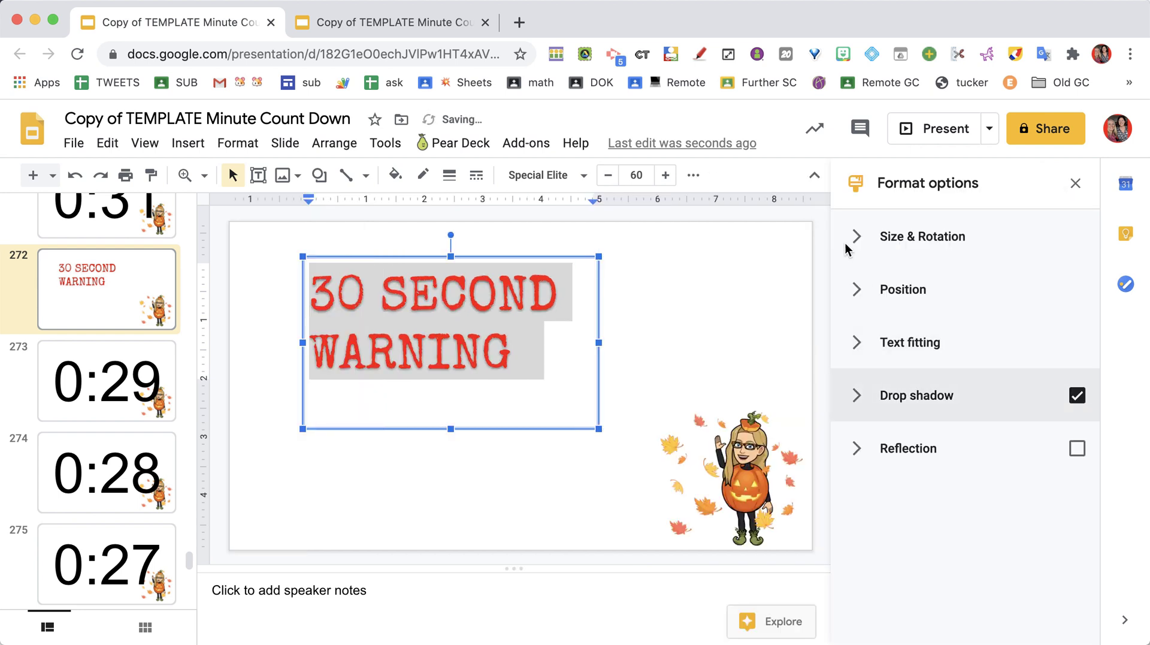
click(1076, 183)
click(650, 174)
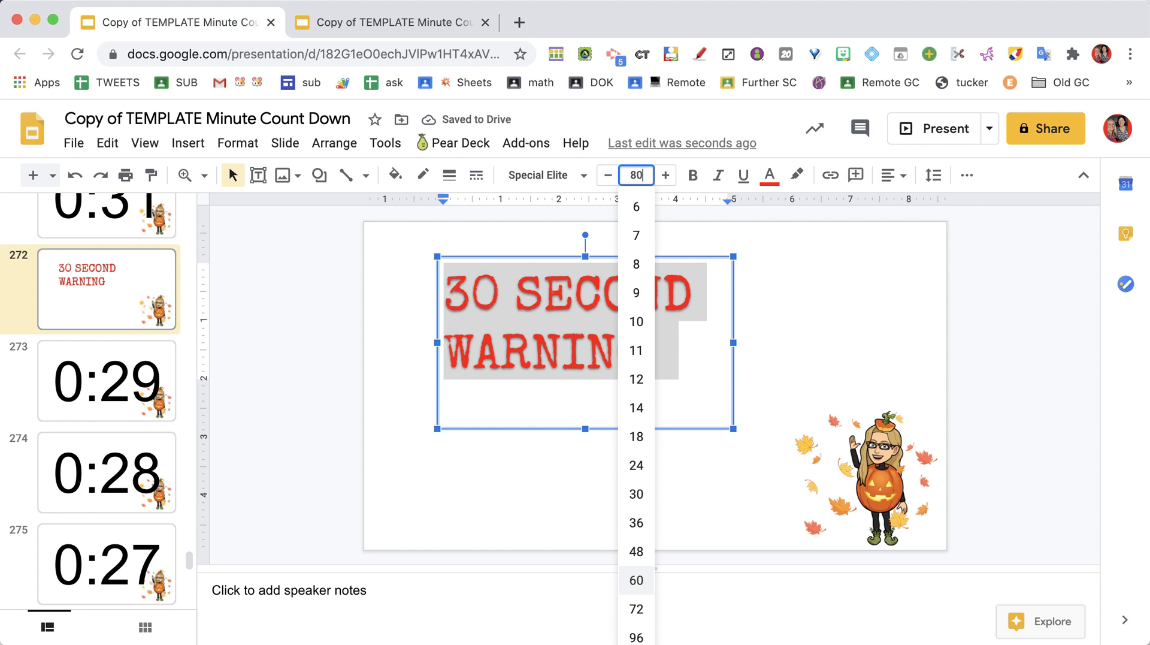
text(80)
key(Return)
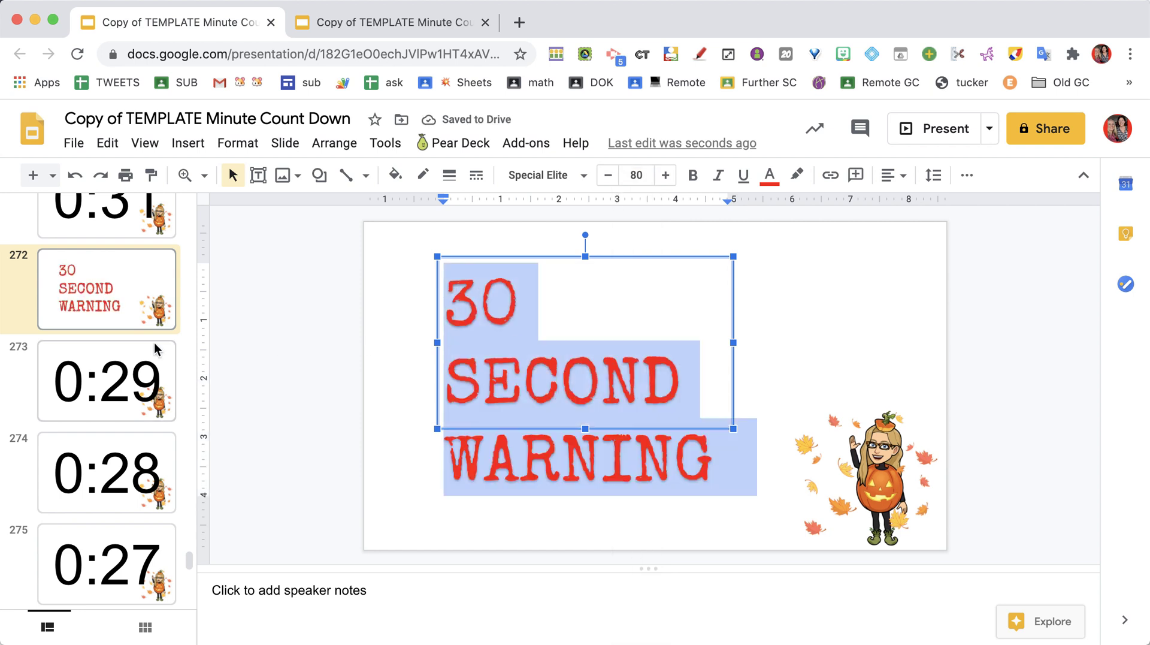
Step: Copy the warning text box and use it to replace the countdown text on the 0:29 slide
right_click(572, 259)
click(538, 257)
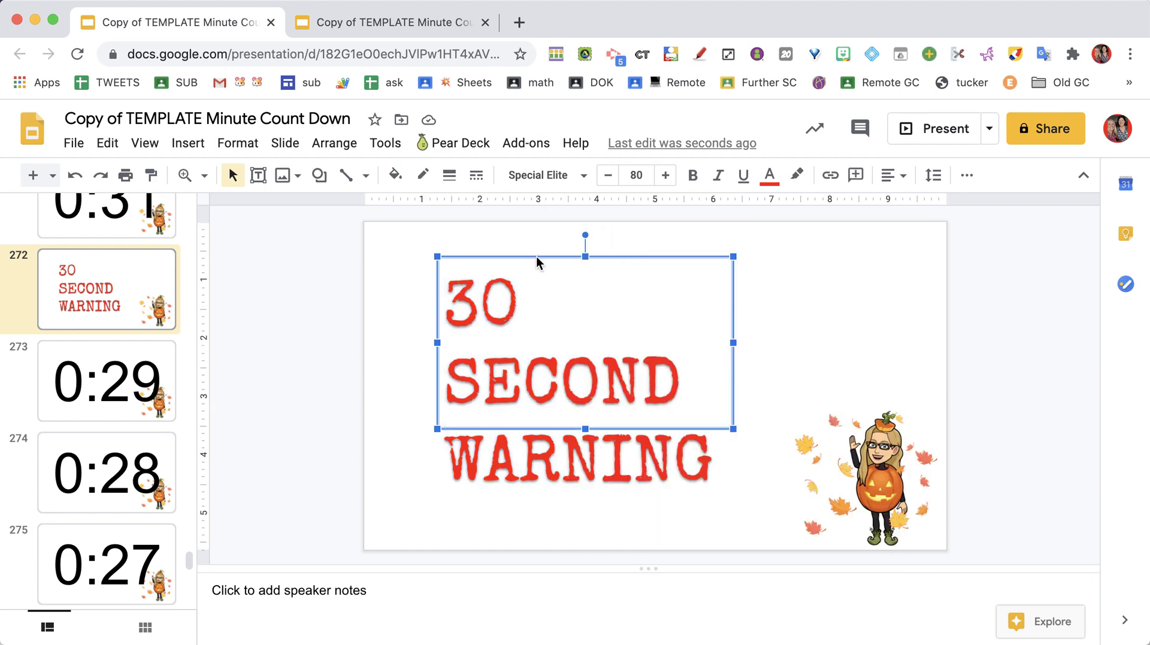
click(69, 396)
click(521, 277)
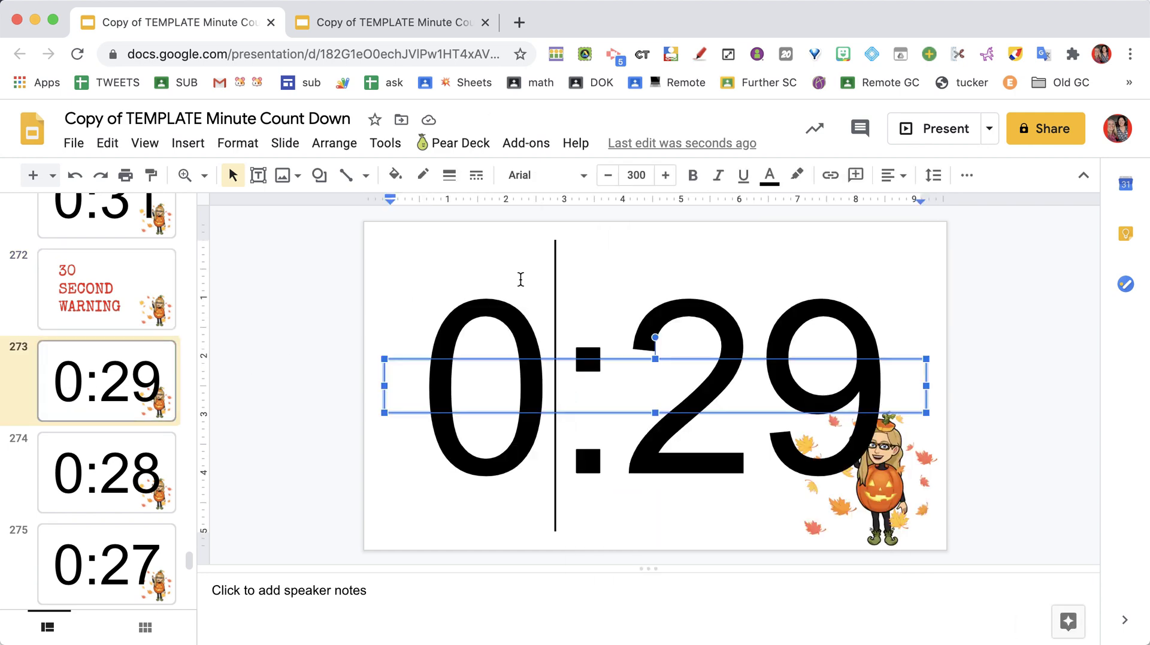
click(385, 380)
key(Delete)
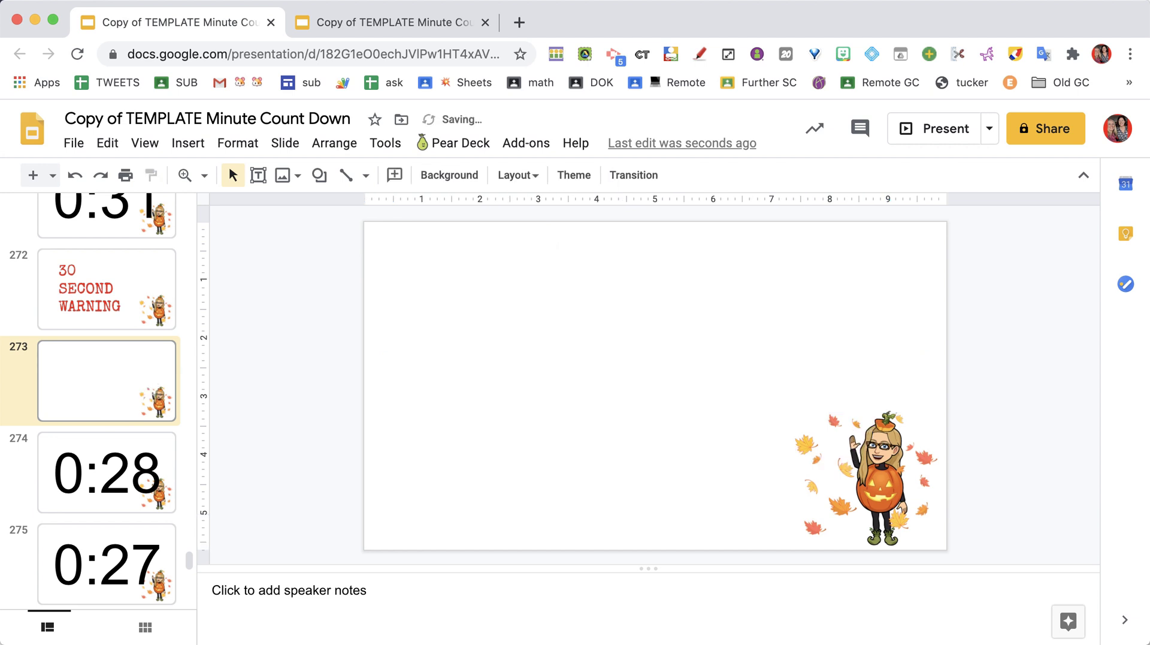
key(cmd+v)
Step: Replace the countdown text on the 0:28 slide with the copied 30 SECOND WARNING text box
click(71, 482)
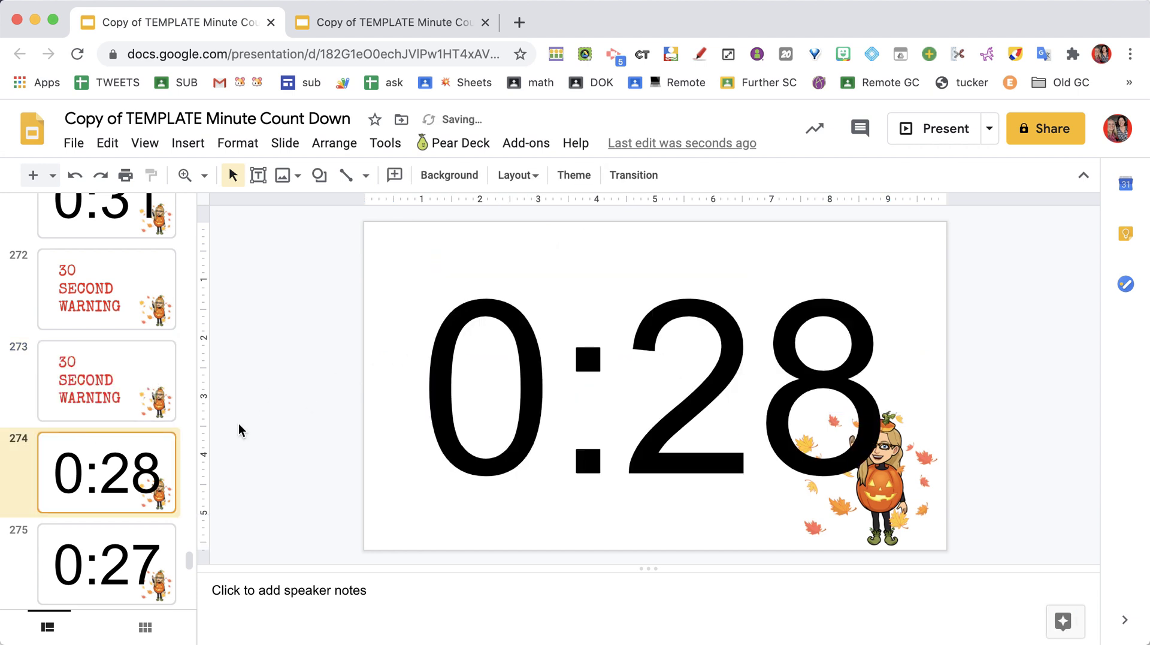
click(385, 369)
key(Delete)
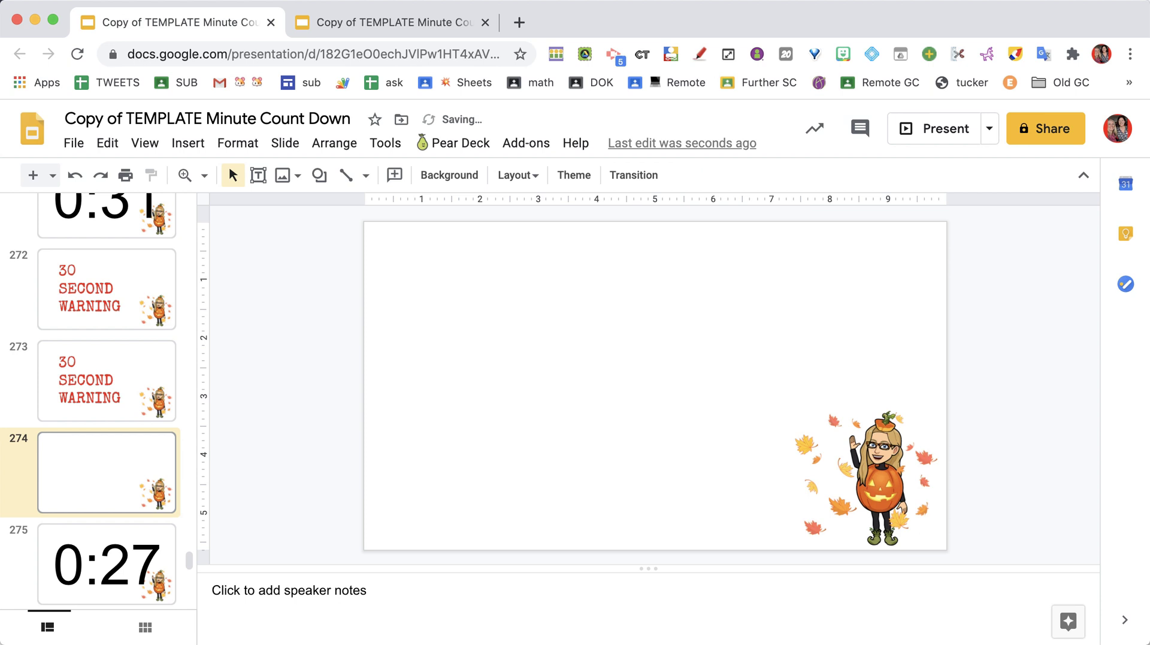
key(super+v)
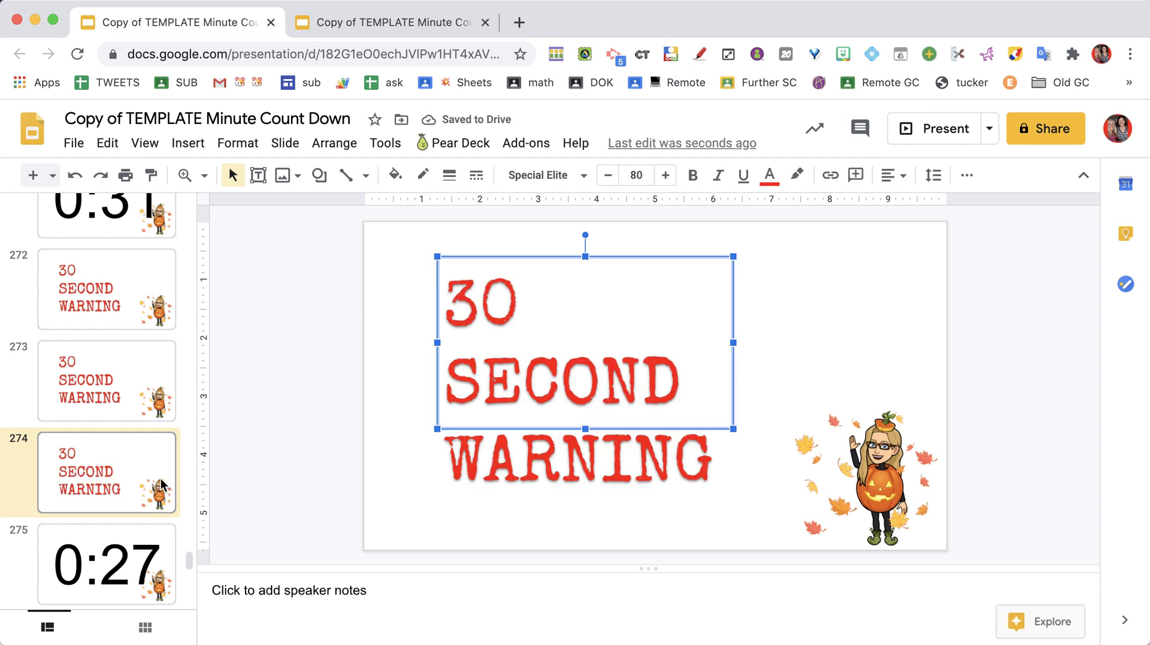
click(120, 558)
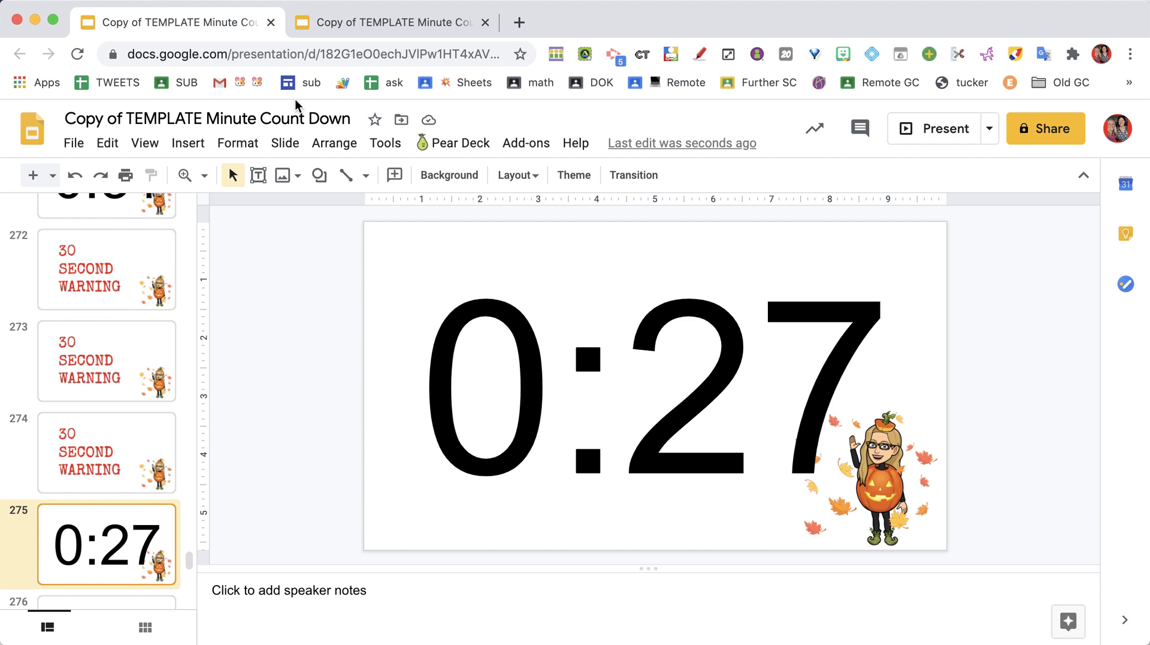
Step: Play the published countdown from slide 271 (0:31) to check the 30-second warning slides
click(368, 18)
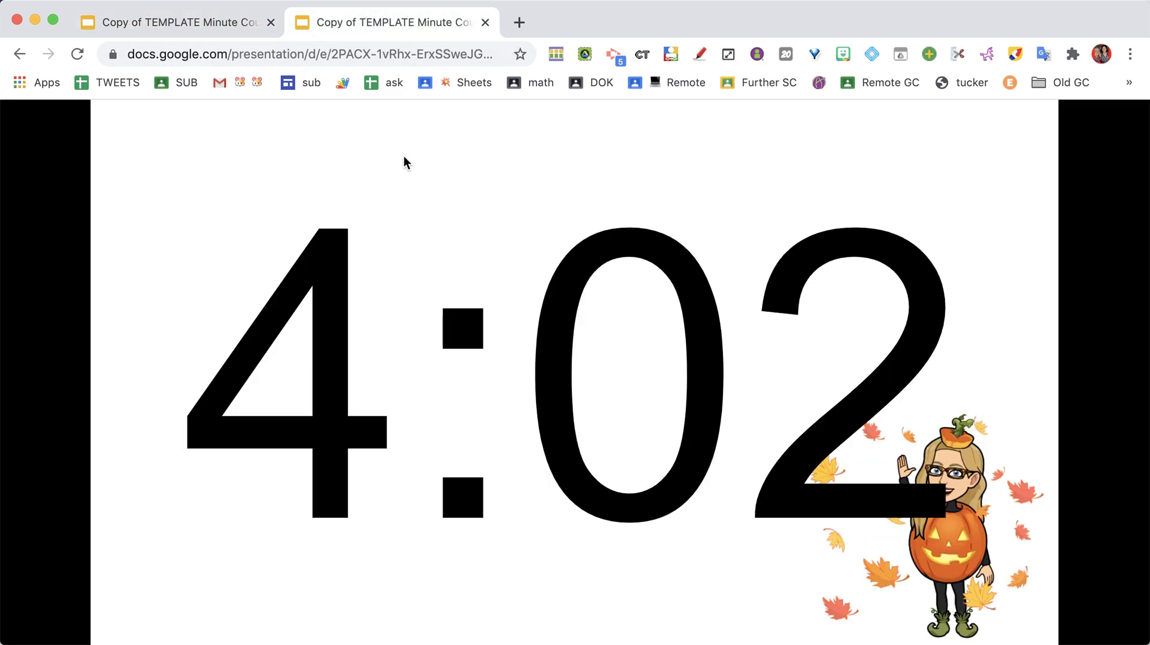
key(super+Left)
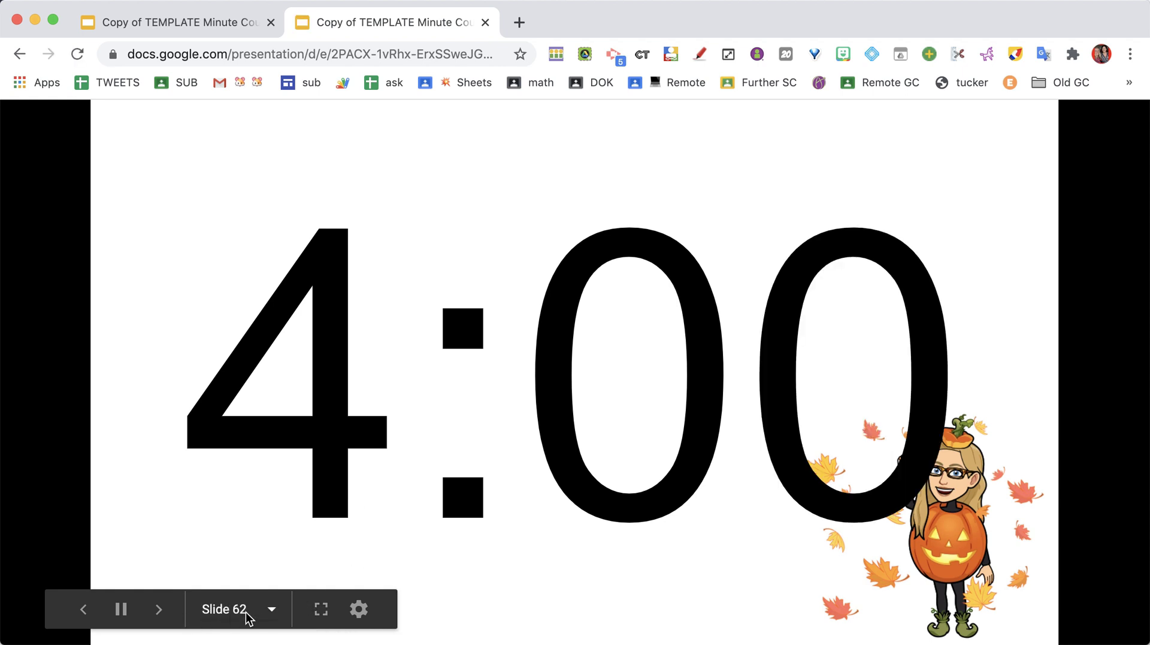
click(245, 611)
scroll(269, 514, down, 20)
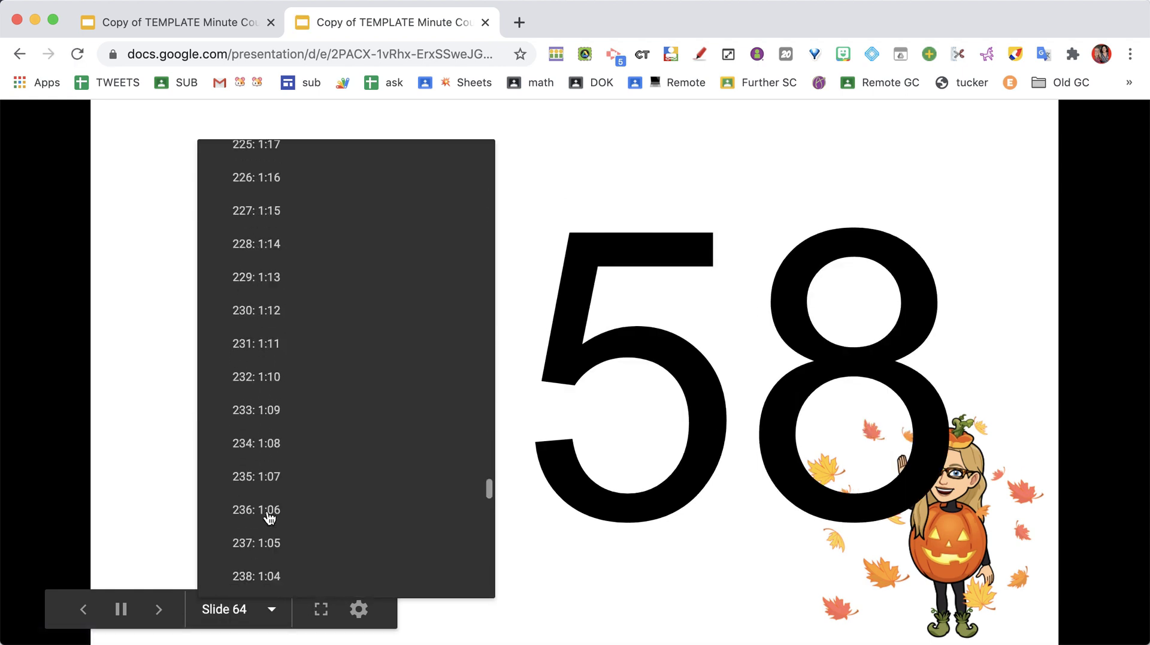
scroll(269, 514, down, 15)
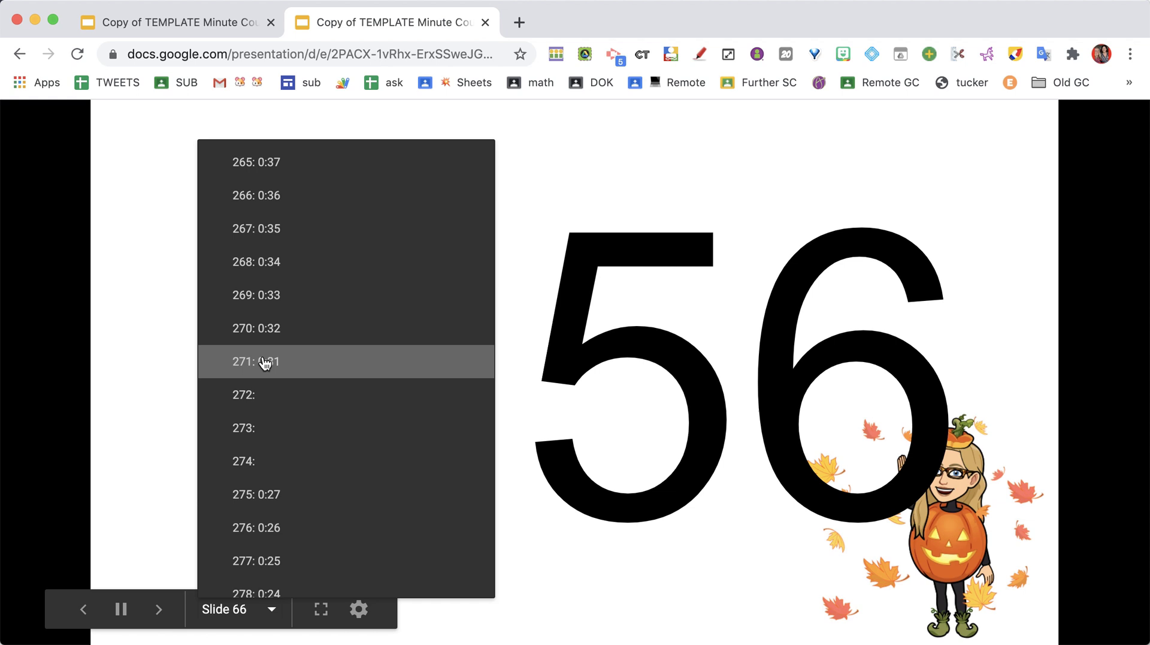
click(265, 362)
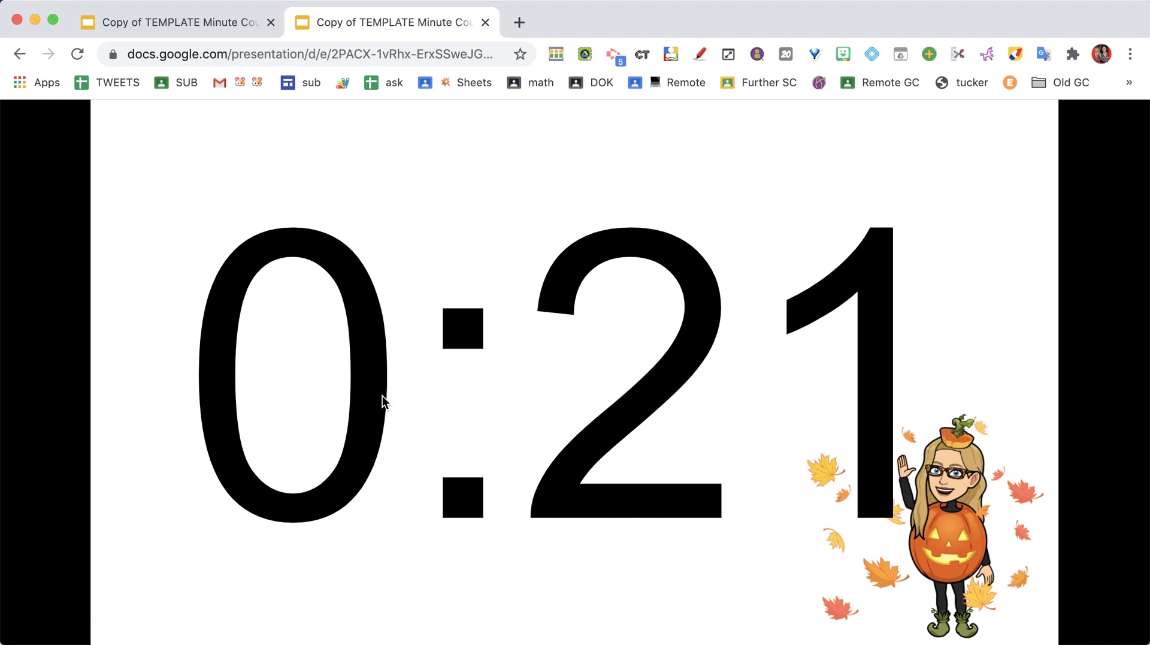
Step: In the presentation's web publishing settings, set auto-advance to every second and start the slideshow as soon as the player loads
click(218, 24)
click(87, 144)
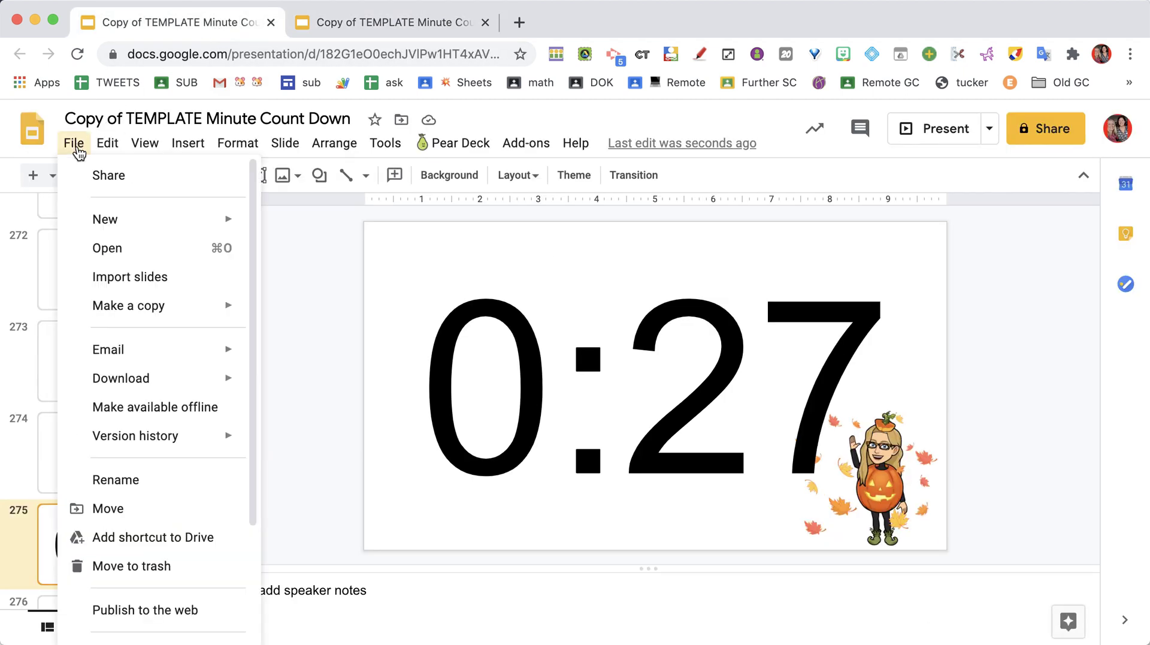
click(157, 609)
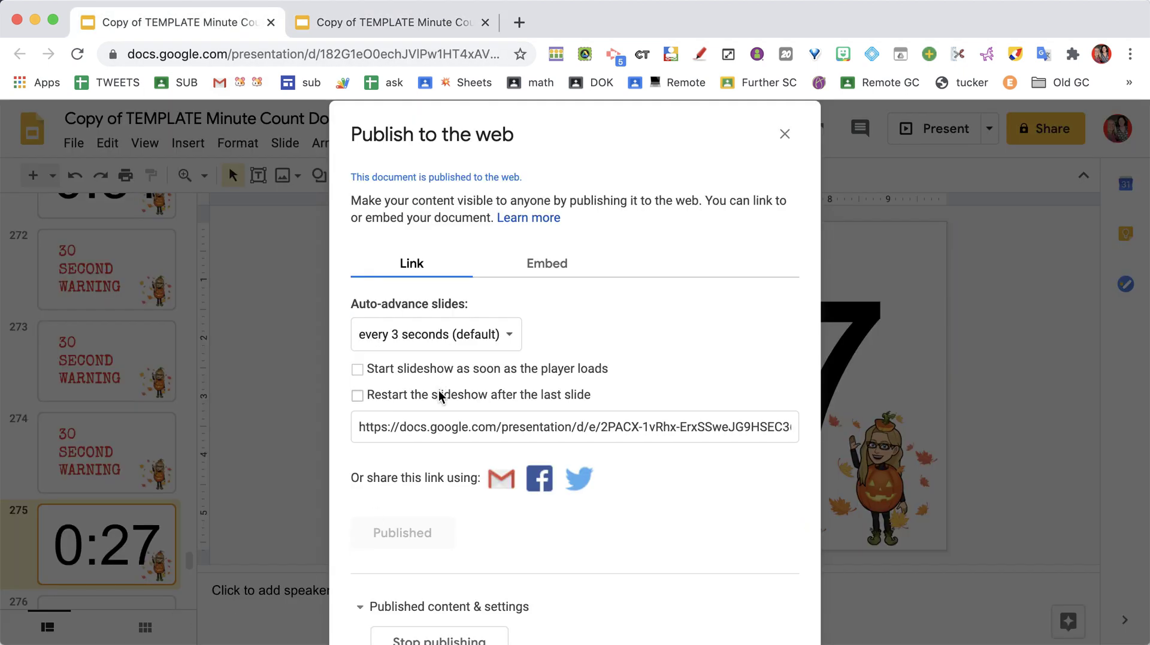
click(386, 346)
click(390, 279)
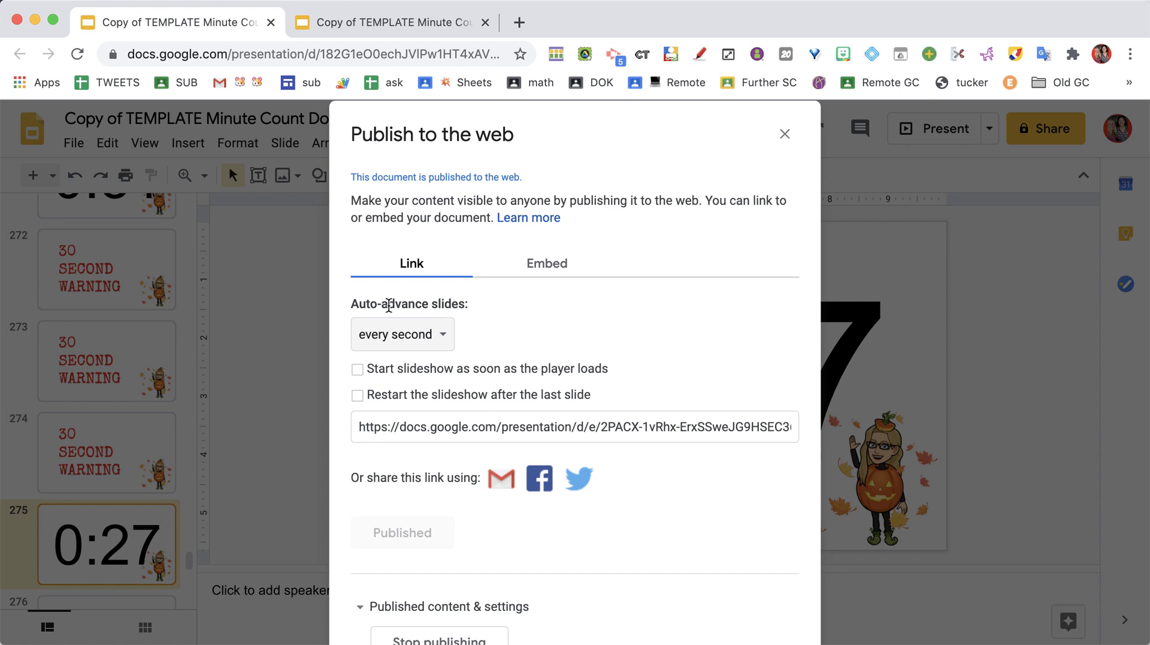
click(396, 372)
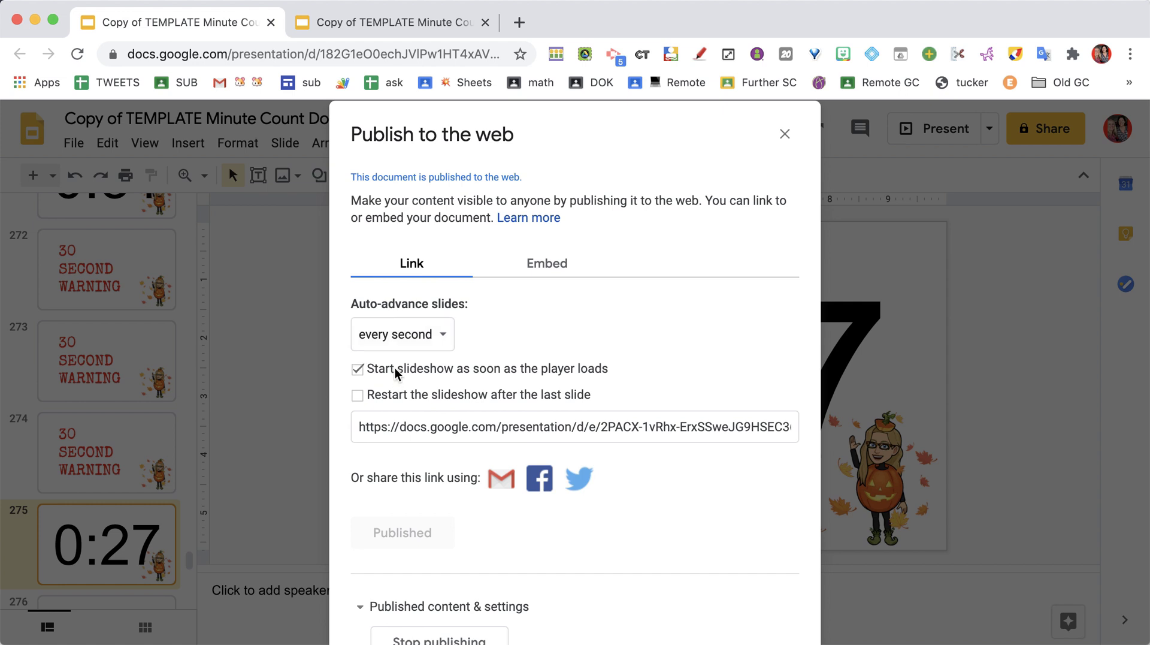
Step: Bookmark the published countdown page in the Bookmarks Bar folder
click(394, 13)
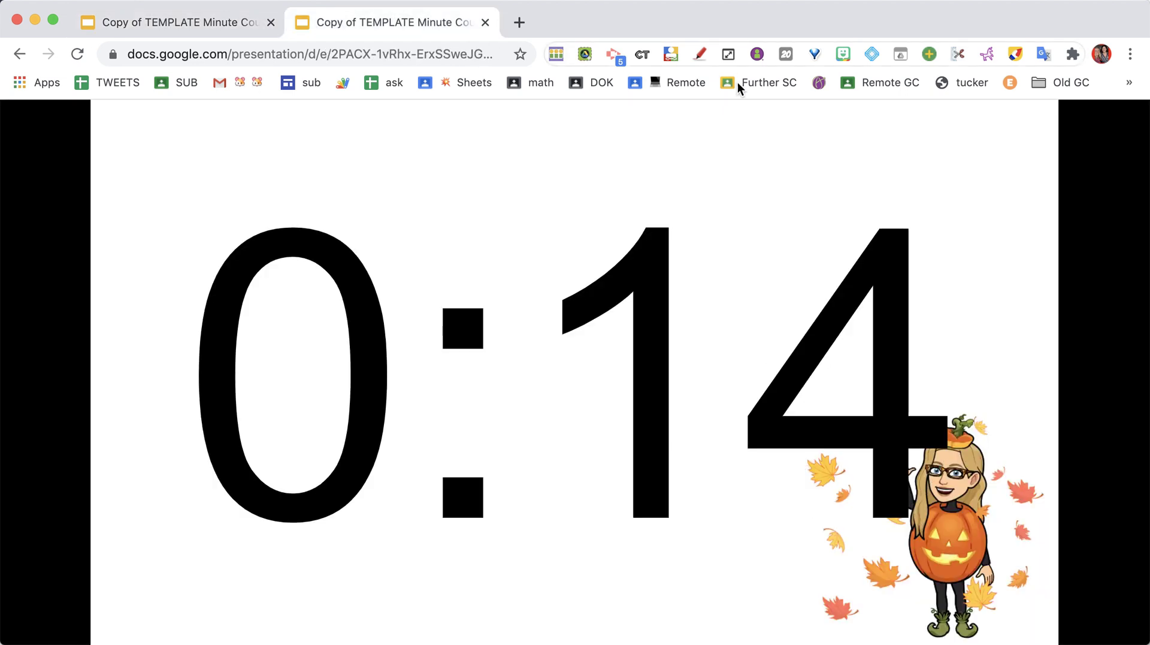
click(520, 55)
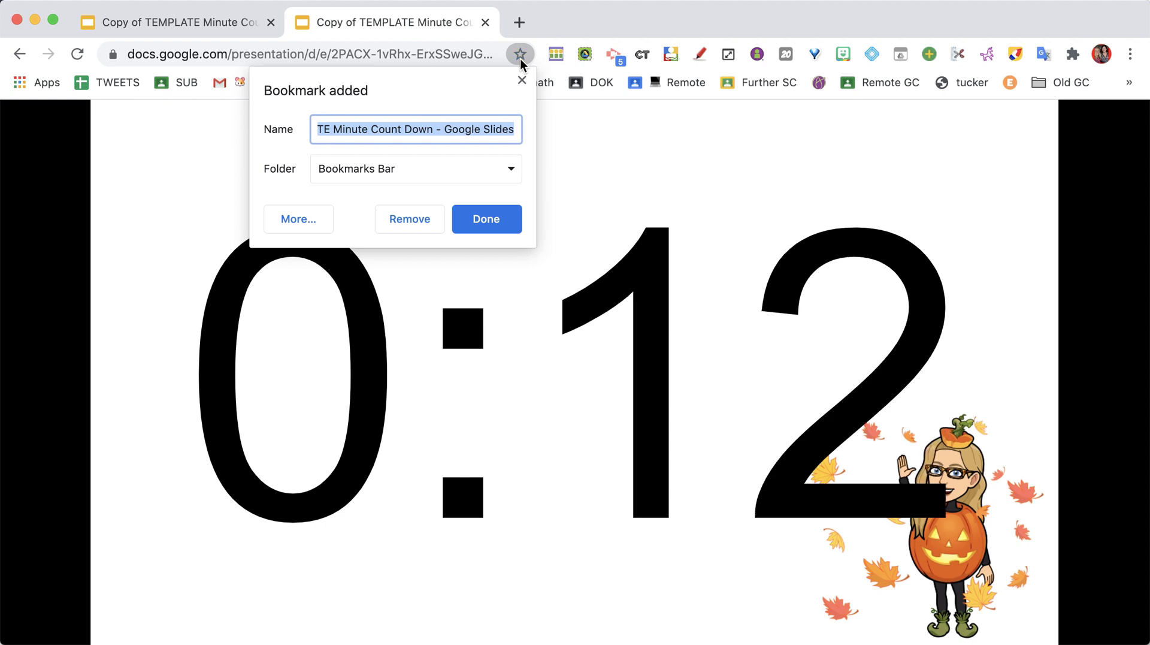